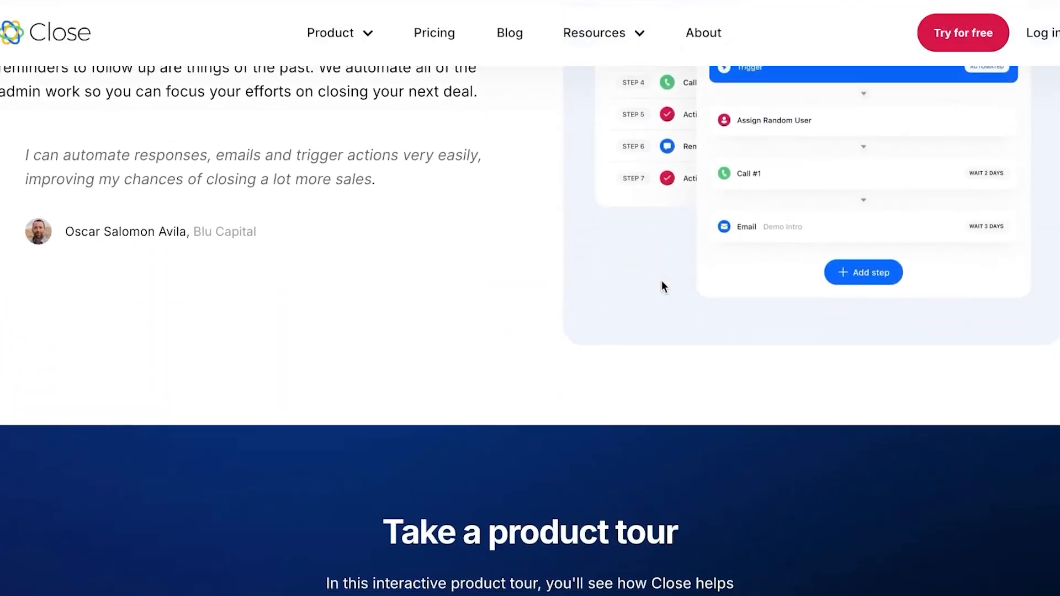
# Step: Scroll the close.com homepage back to the top
pyautogui.scroll(15, 663, 283)
pyautogui.scroll(3, 635, 276)
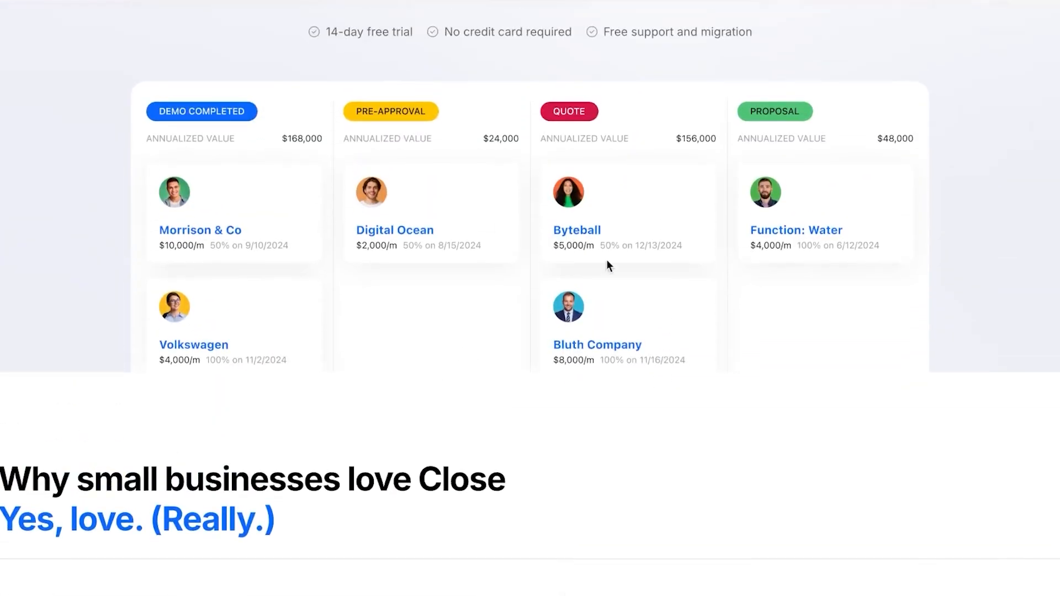
pyautogui.scroll(2, 465, 211)
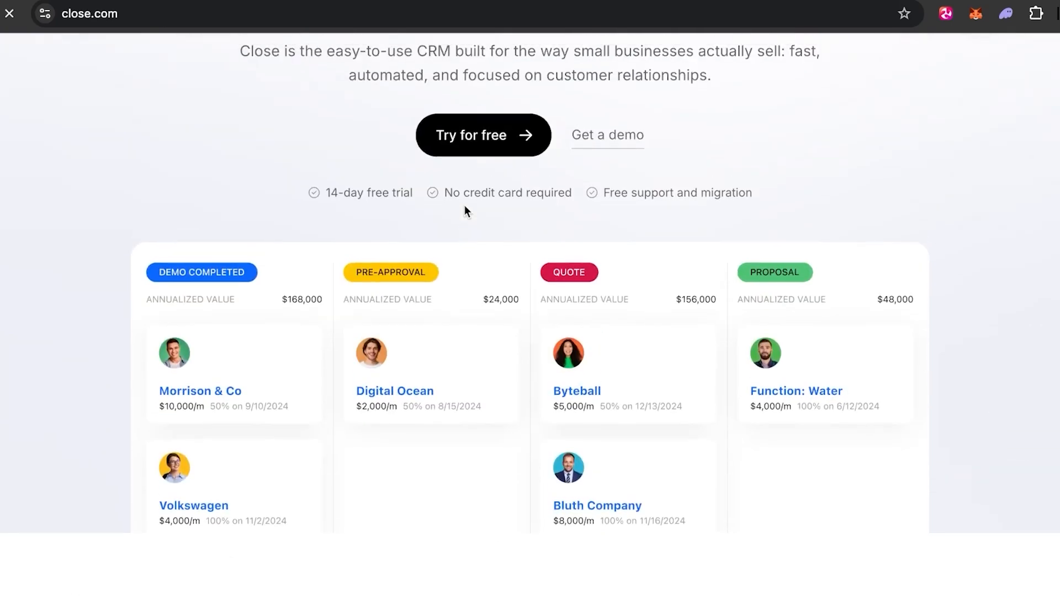
pyautogui.scroll(2, 516, 166)
pyautogui.scroll(2, 506, 158)
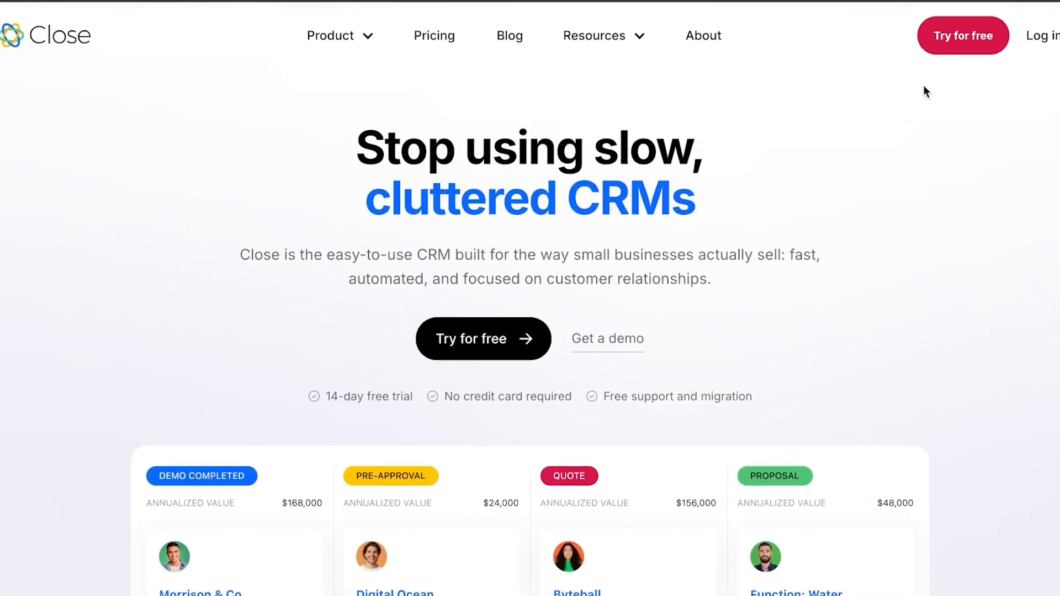
pyautogui.scroll(-1, 741, 193)
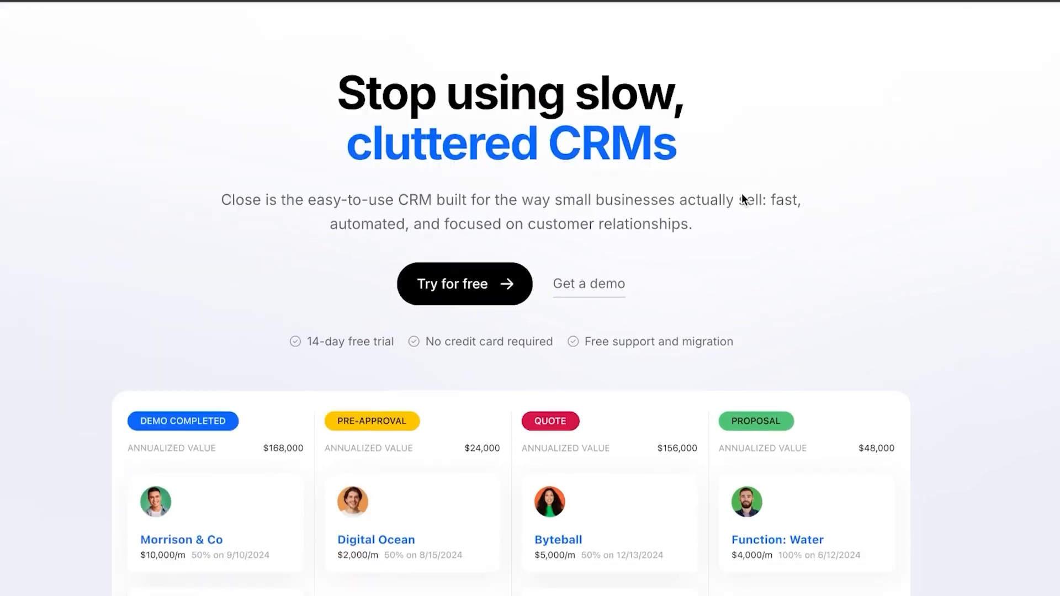
pyautogui.scroll(-8, 742, 194)
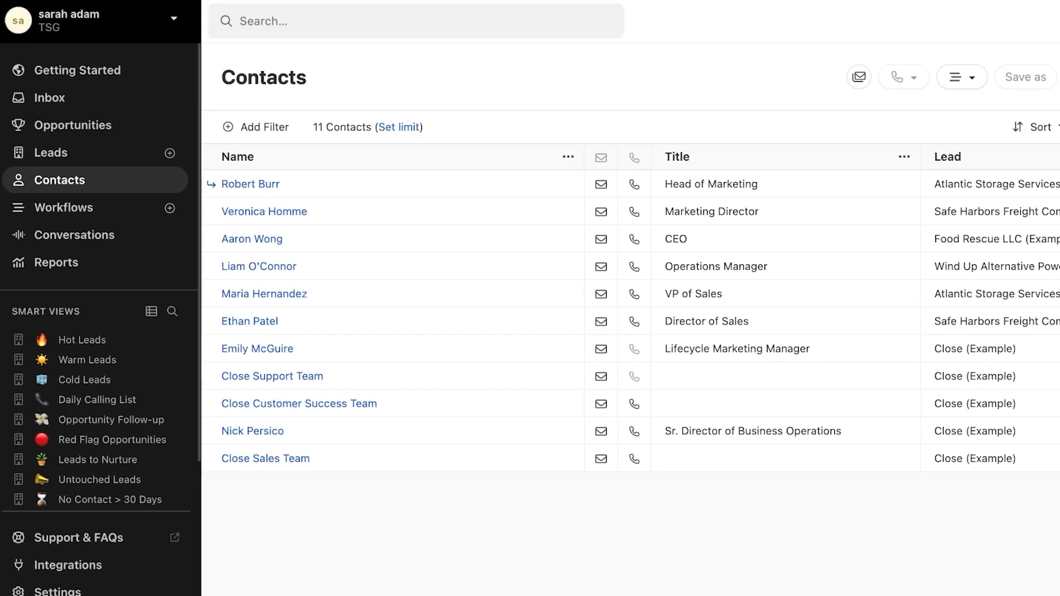
# Step: Open Getting Started and scroll through its onboarding steps and the Smart Views list
pyautogui.click(138, 78)
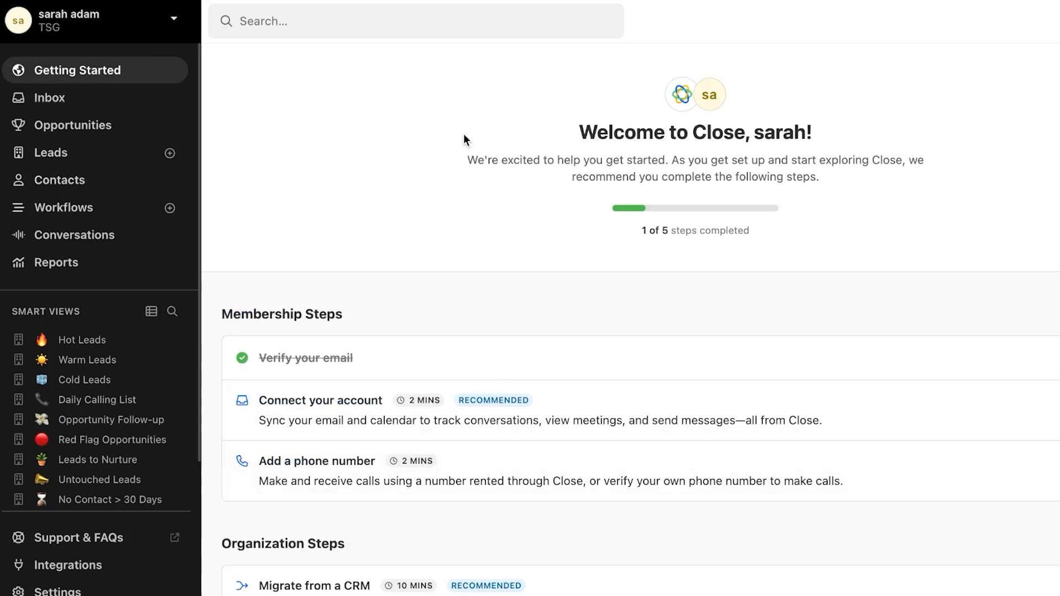
pyautogui.scroll(-2, 184, 251)
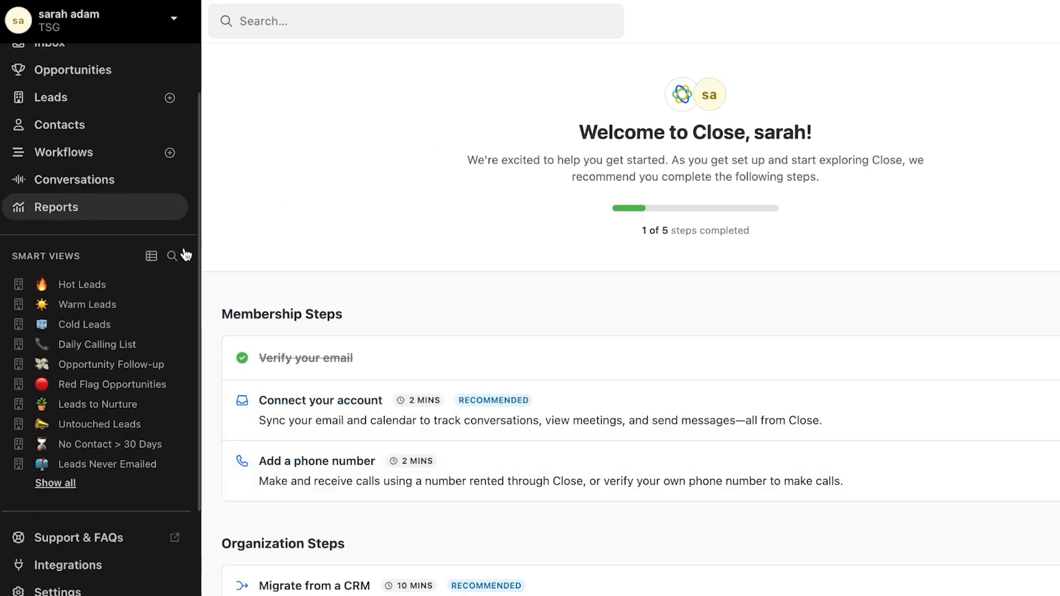
pyautogui.scroll(2, 184, 251)
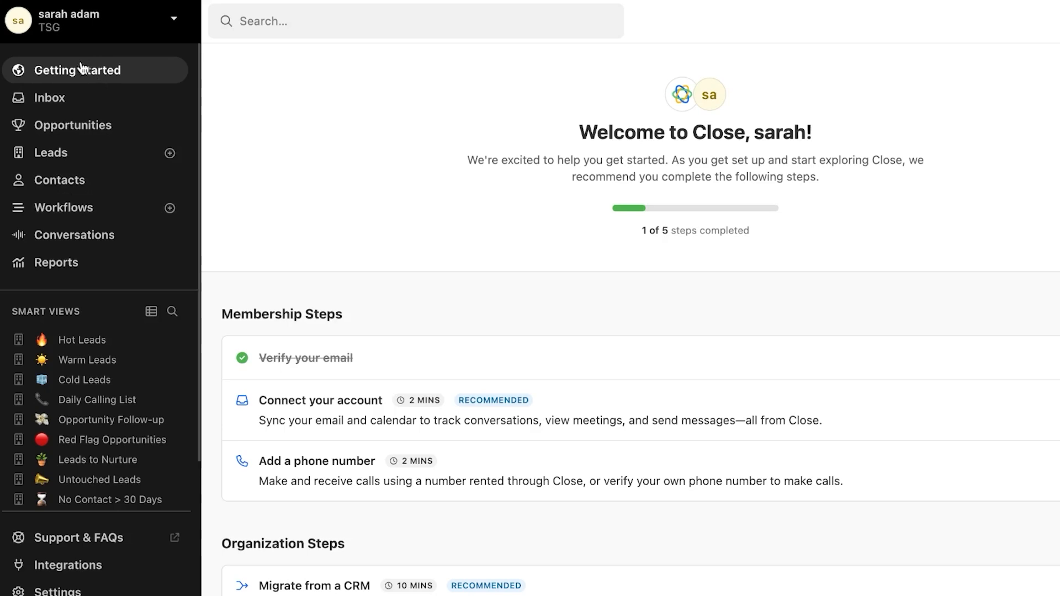
pyautogui.scroll(-5, 347, 175)
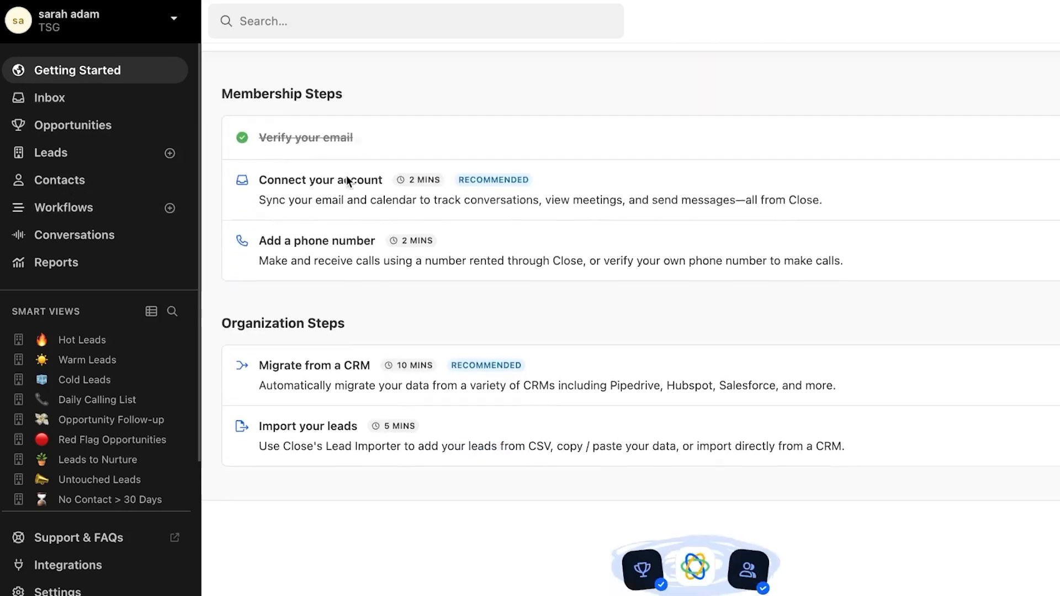
pyautogui.scroll(1, 347, 180)
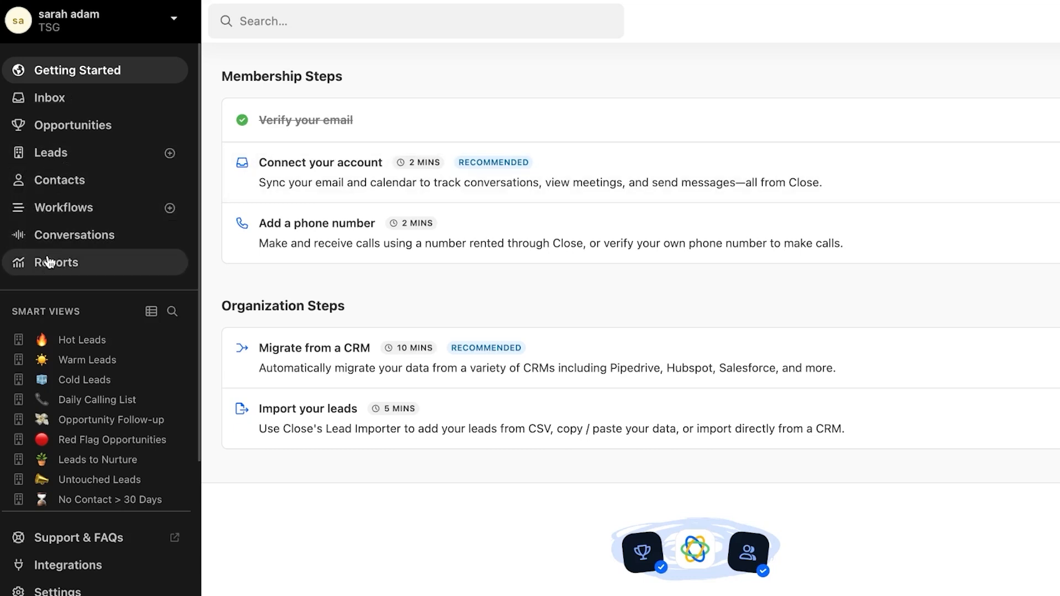
pyautogui.scroll(-2, 66, 420)
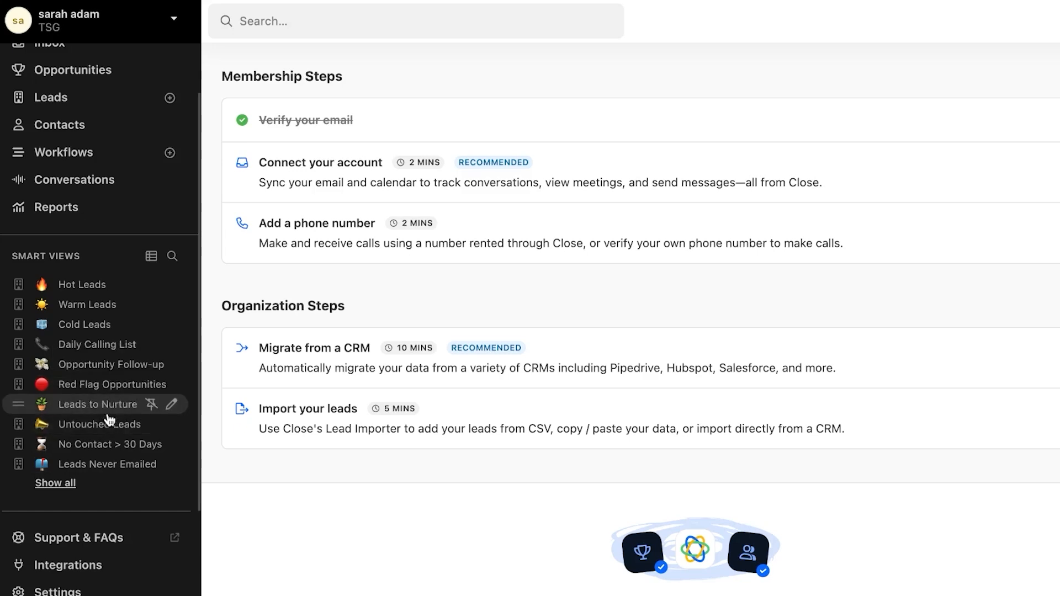
pyautogui.scroll(3, 222, 98)
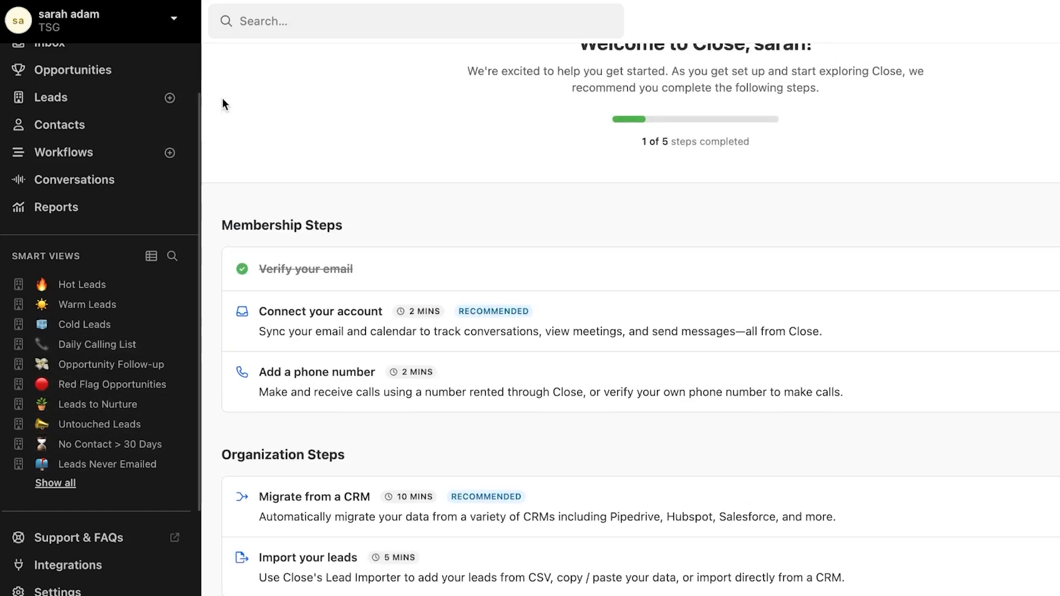
pyautogui.scroll(2, 159, 111)
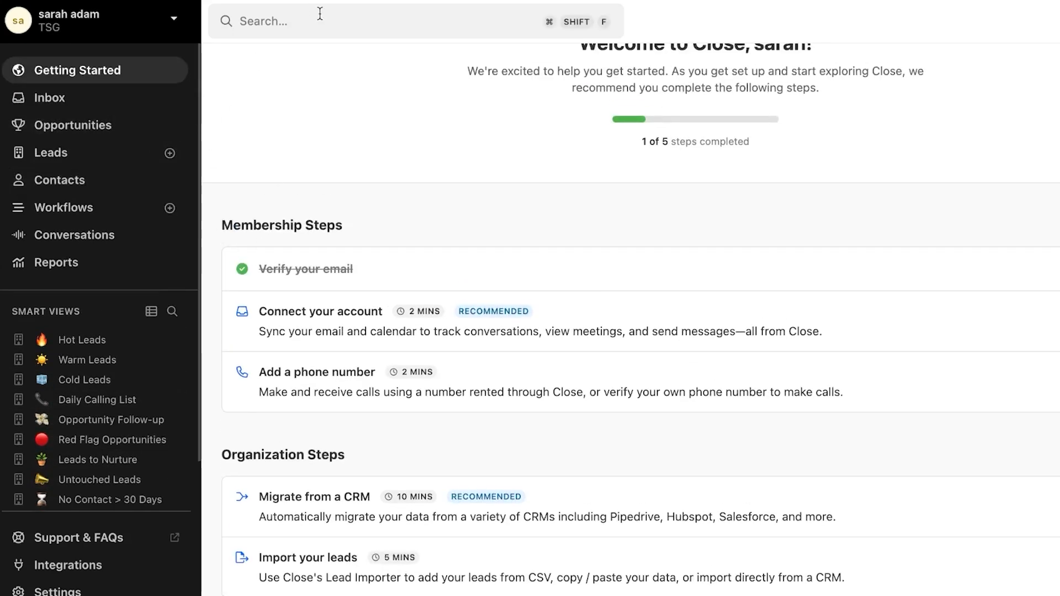
pyautogui.scroll(2, 314, 62)
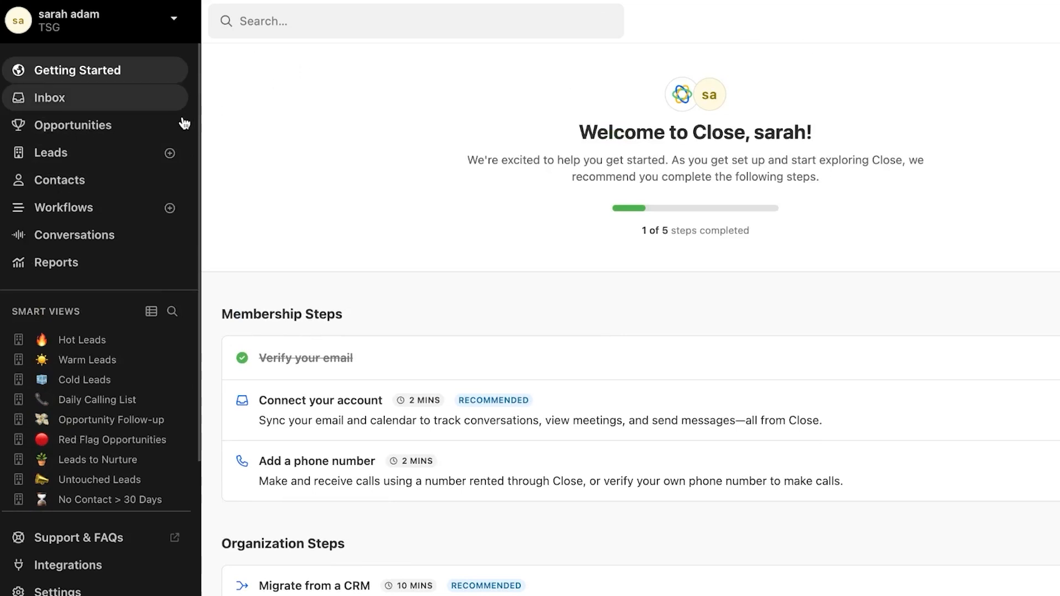
# Step: Begin a new lead named TSG, then open the suggested duplicate Atlantic Storage Services (Example)
pyautogui.click(151, 160)
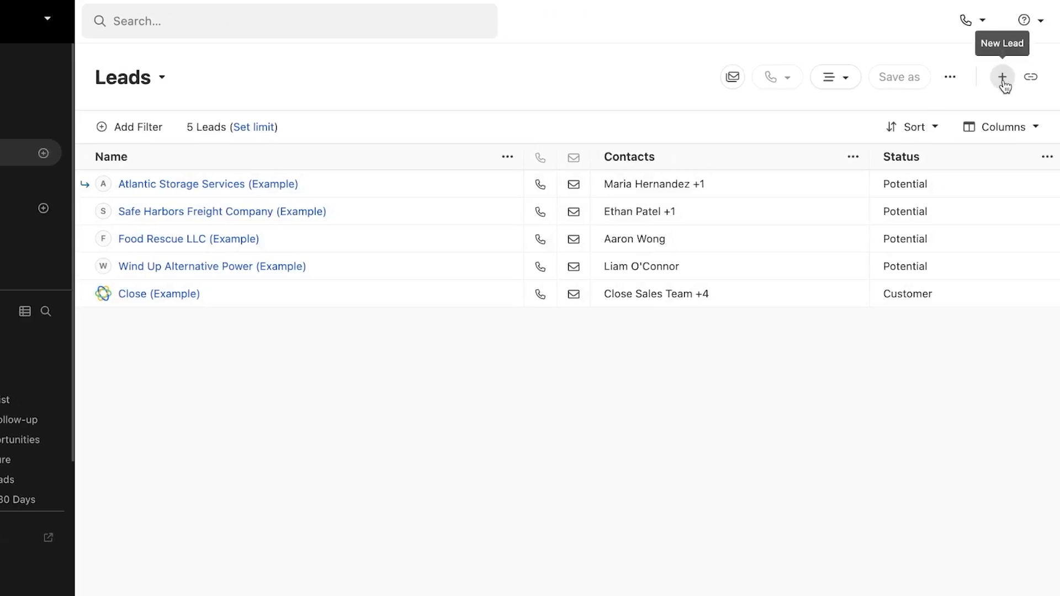
pyautogui.click(1003, 78)
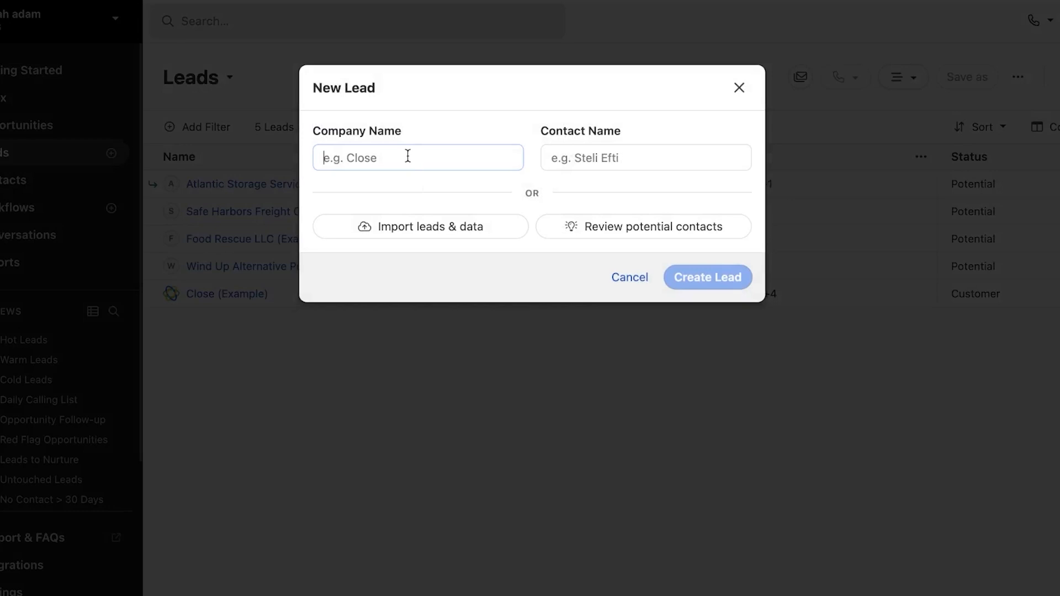
pyautogui.write('TSG')
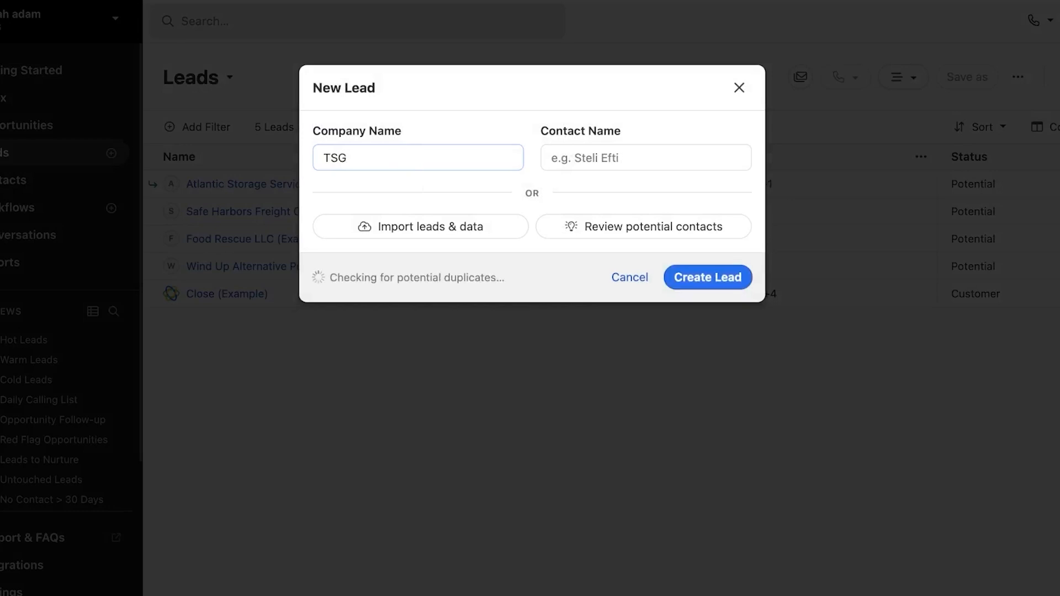
pyautogui.click(608, 160)
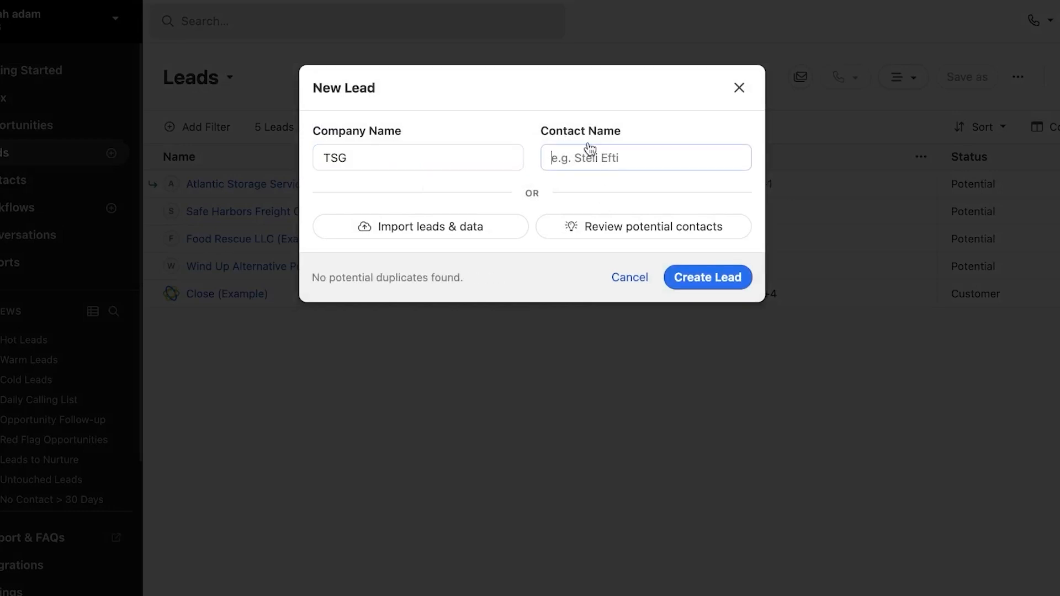
pyautogui.write('b')
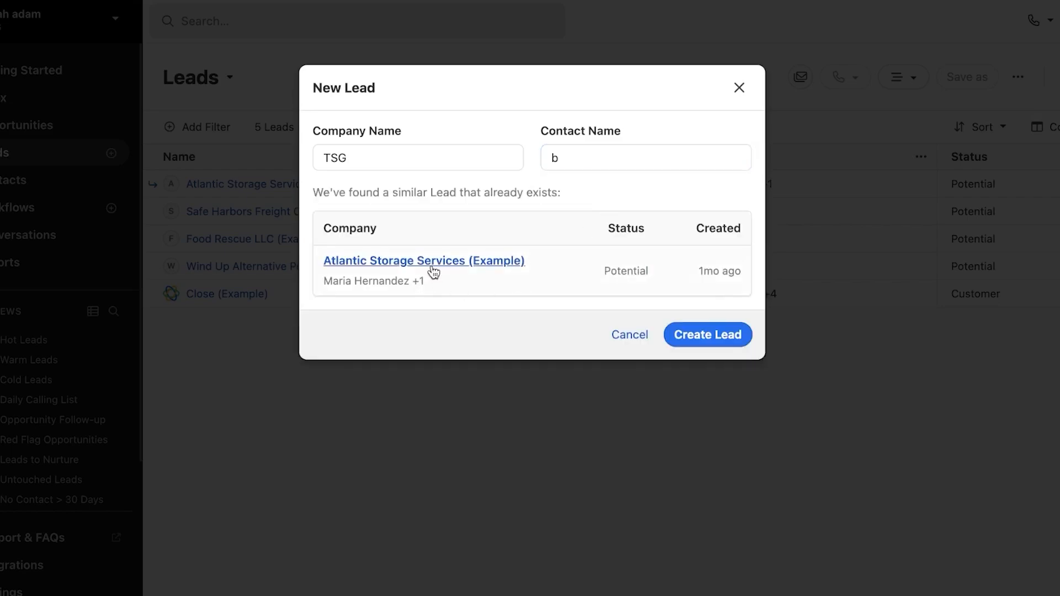
pyautogui.click(432, 263)
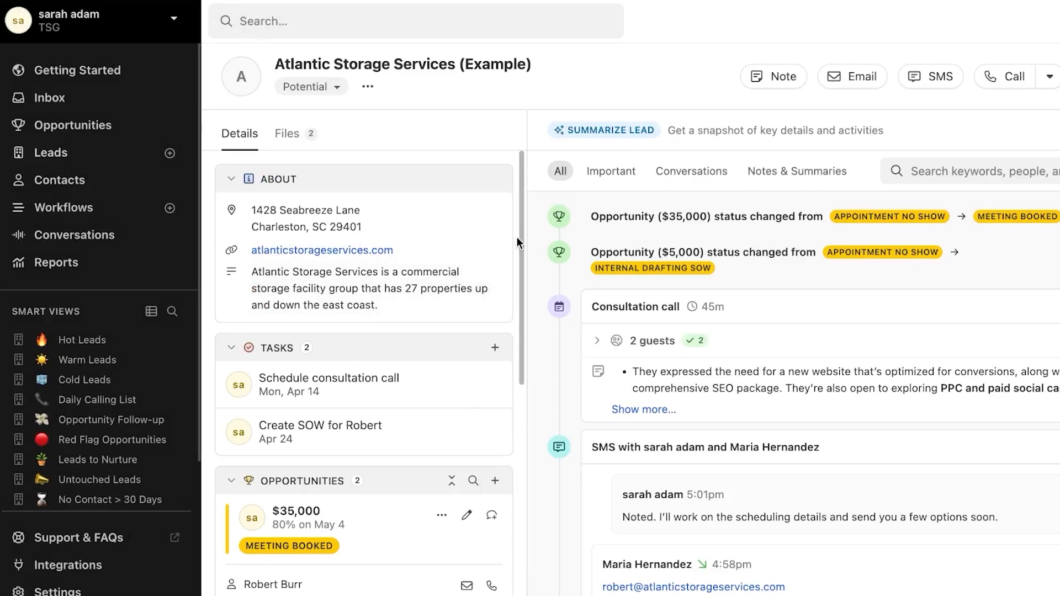
# Step: Return to Leads, reopen Atlantic Storage Services (Example) and start editing its About description
pyautogui.moveTo(519, 240); pyautogui.dragTo(521, 152)
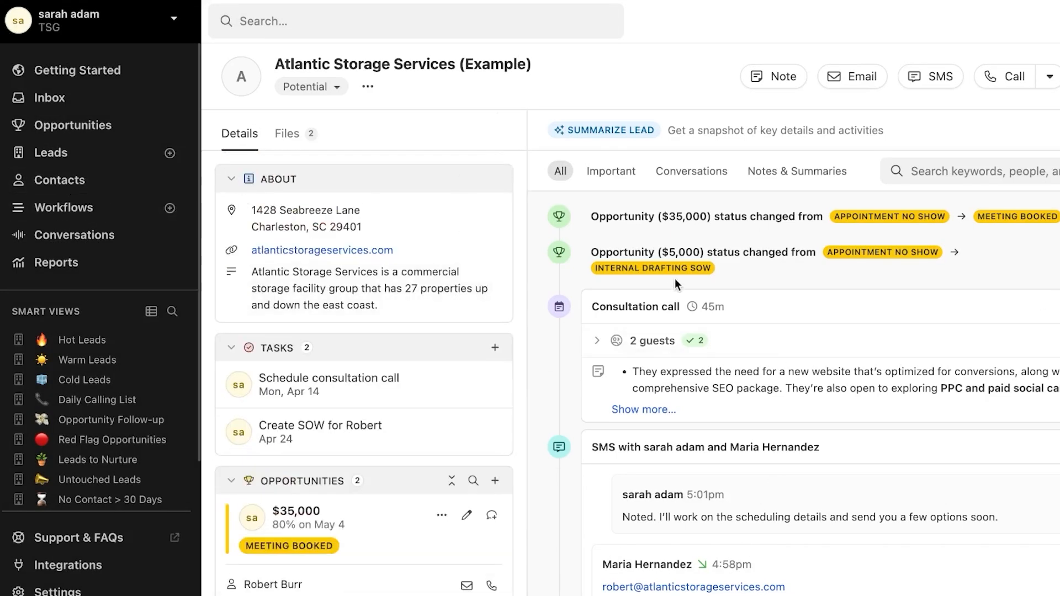
pyautogui.click(111, 159)
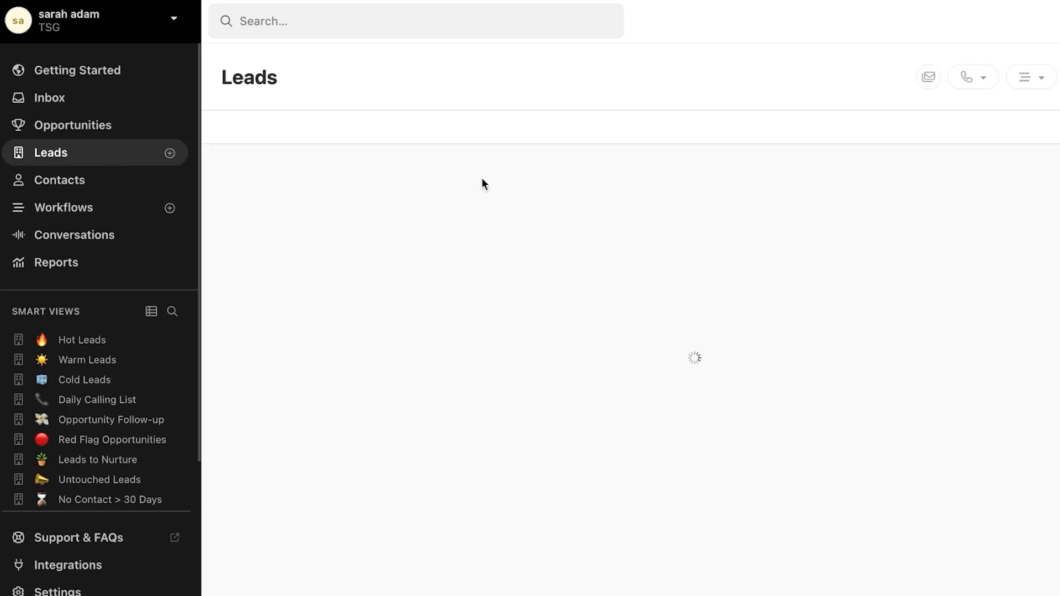
pyautogui.click(460, 188)
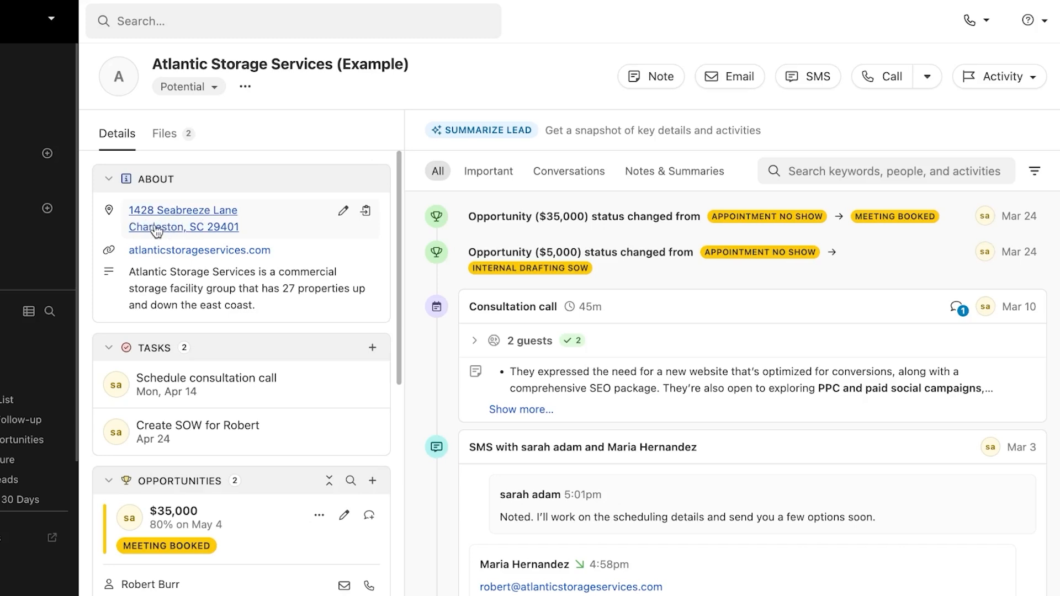
pyautogui.click(262, 309)
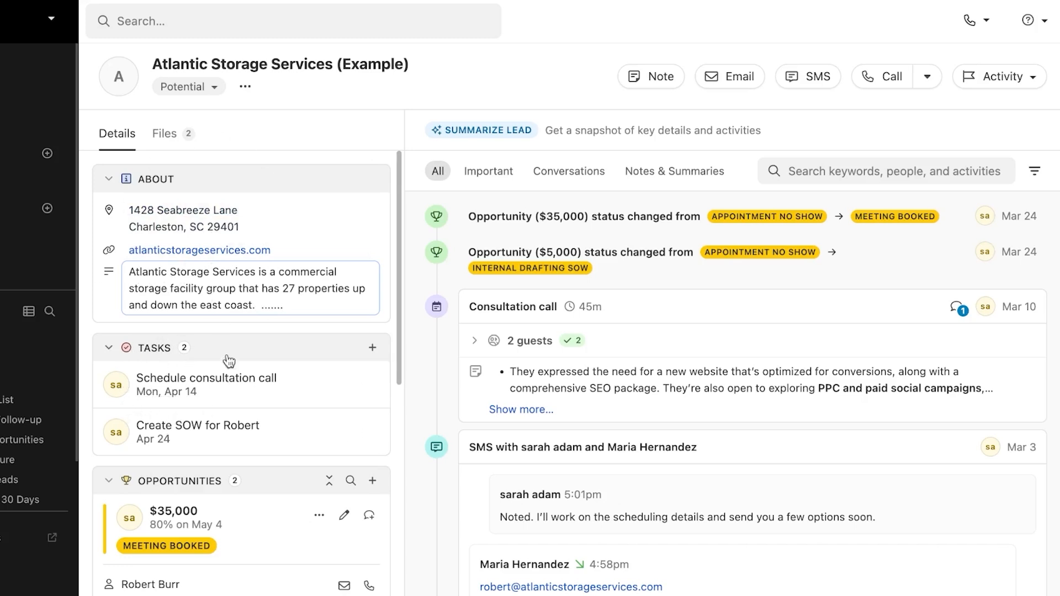
# Step: Start a new task titled 'test 1', keeping the current user as assignee
pyautogui.click(372, 349)
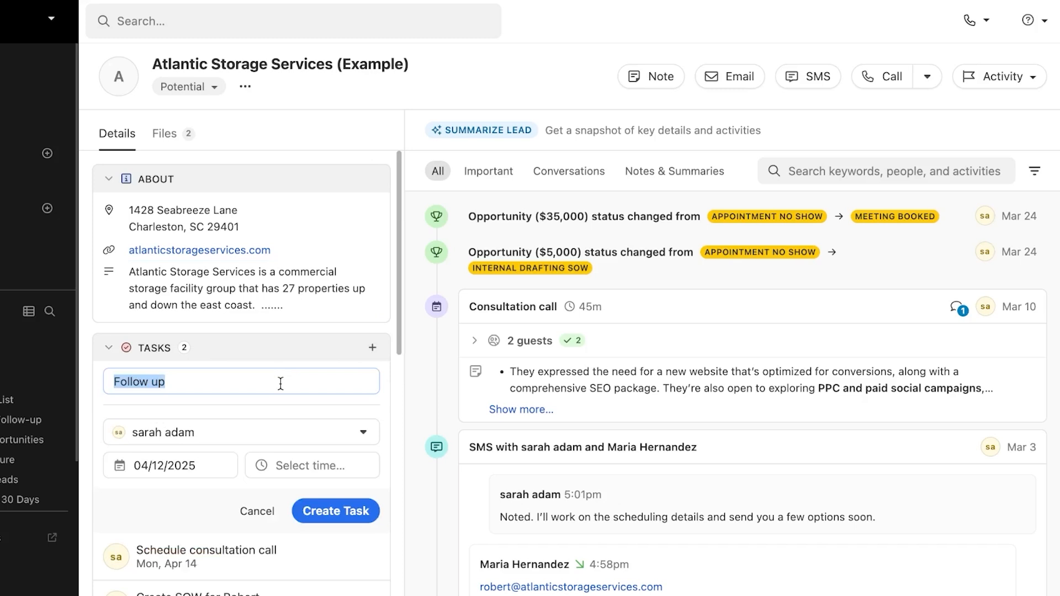
pyautogui.click(280, 383)
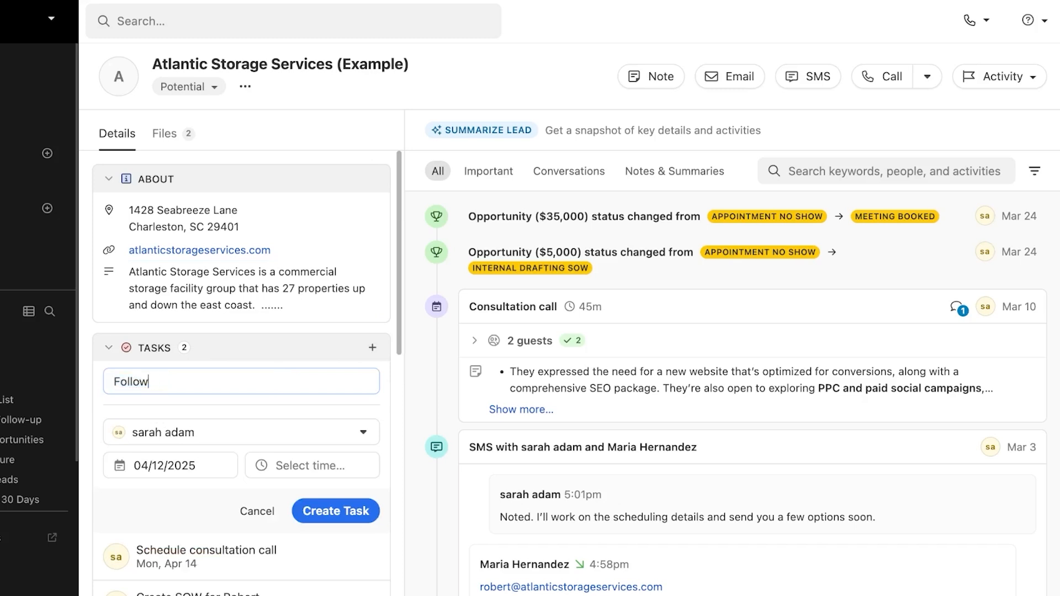
pyautogui.press('BackSpace')
pyautogui.press('BackSpace')
pyautogui.press('BackSpace')
pyautogui.press('BackSpace')
pyautogui.press('BackSpace')
pyautogui.press('BackSpace')
pyautogui.write('test 1')
pyautogui.click(260, 432)
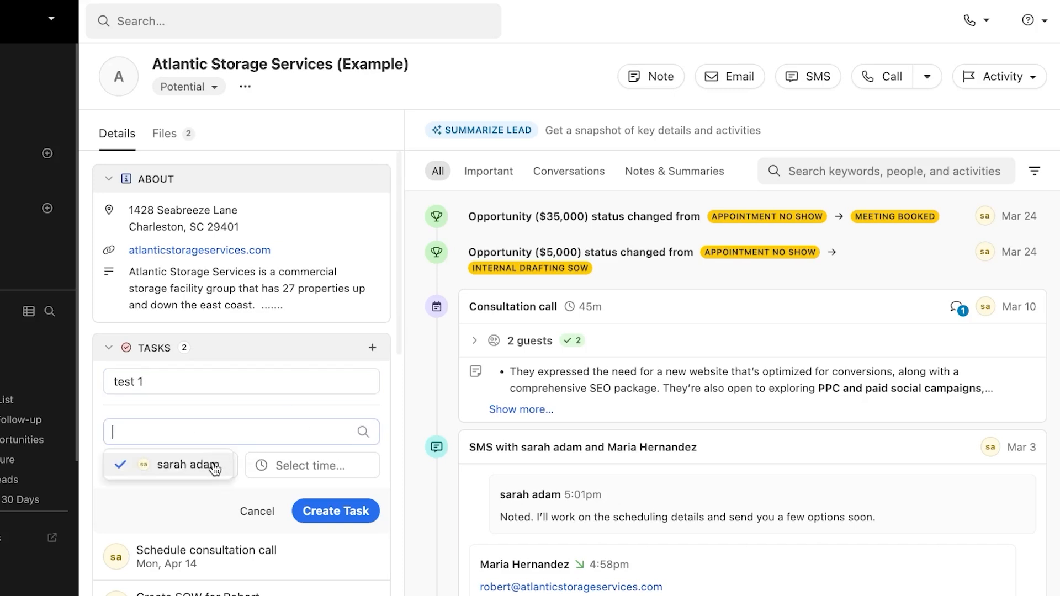
pyautogui.click(210, 529)
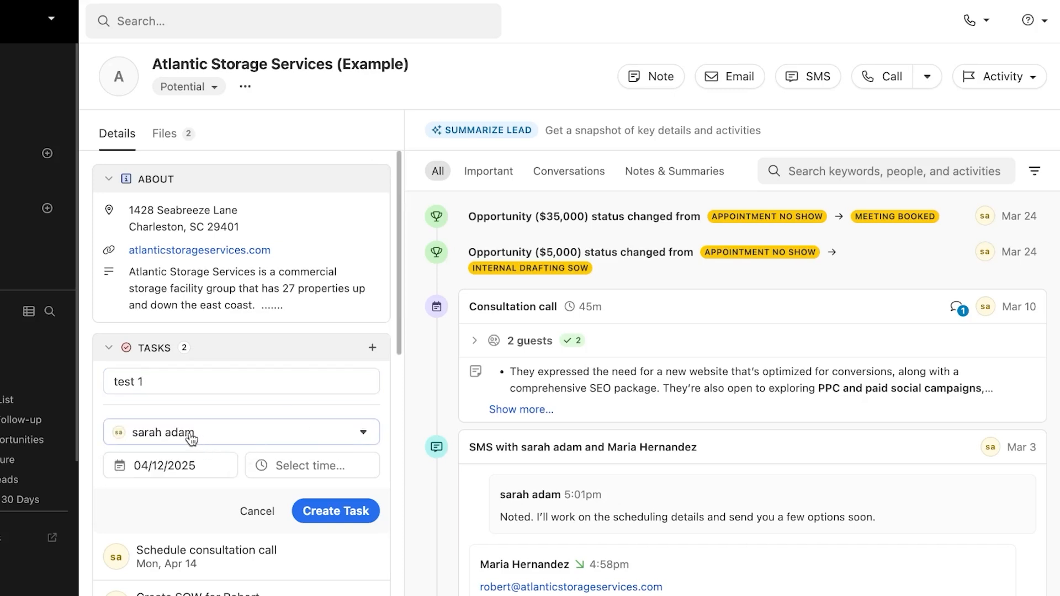
# Step: Set the due date to April 14 at 10:00am, create the task, then cancel its edit form
pyautogui.click(209, 470)
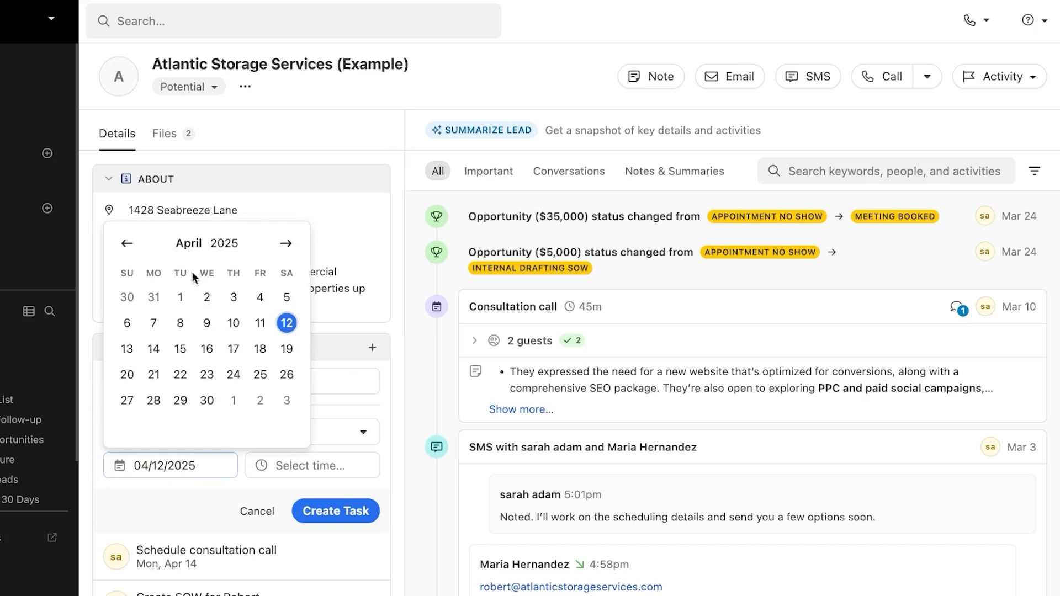
pyautogui.click(154, 351)
pyautogui.click(314, 473)
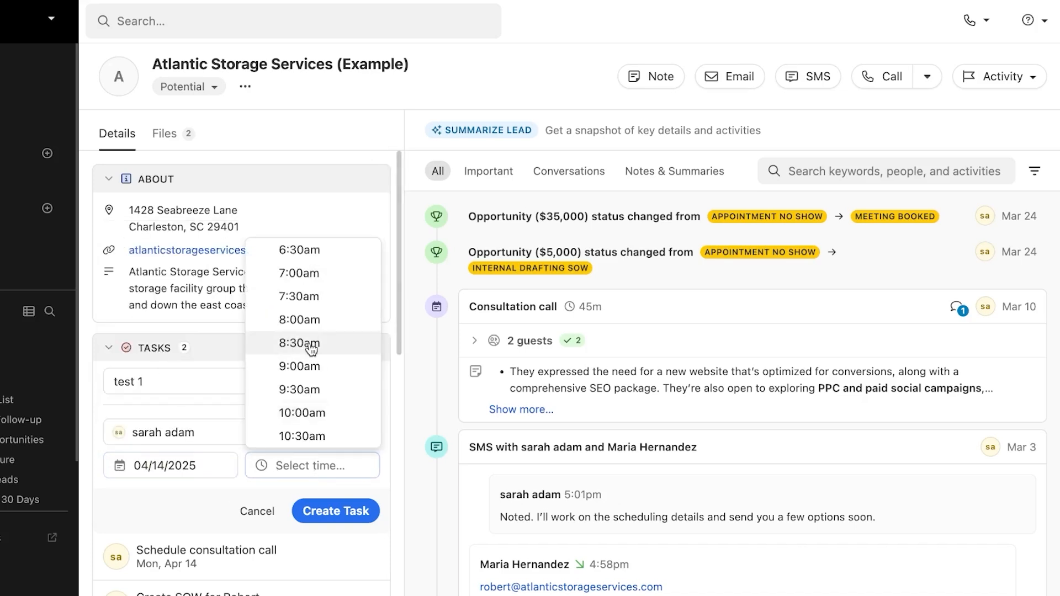
pyautogui.click(301, 413)
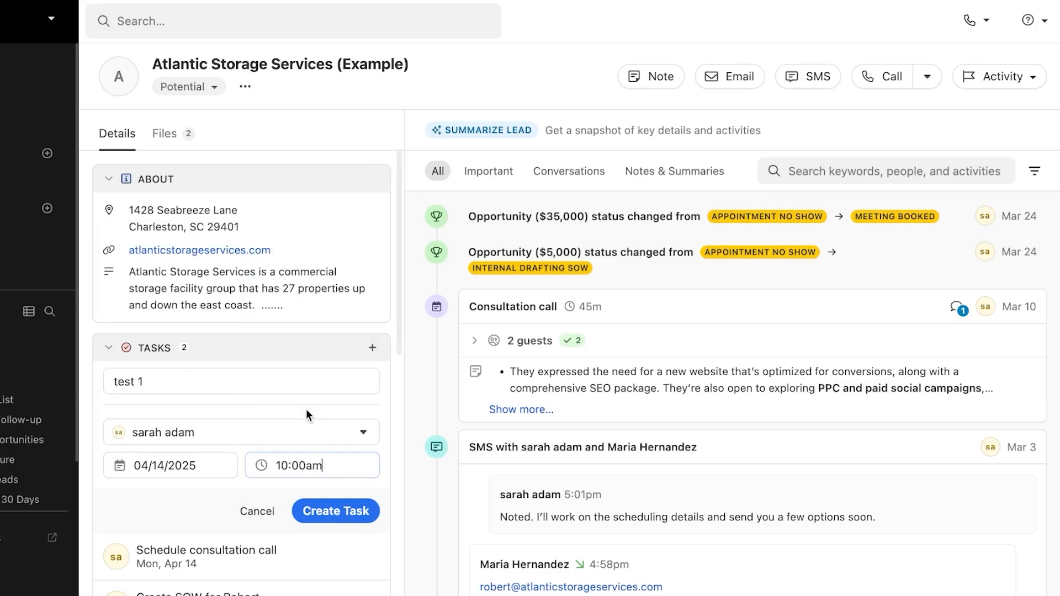
pyautogui.click(343, 512)
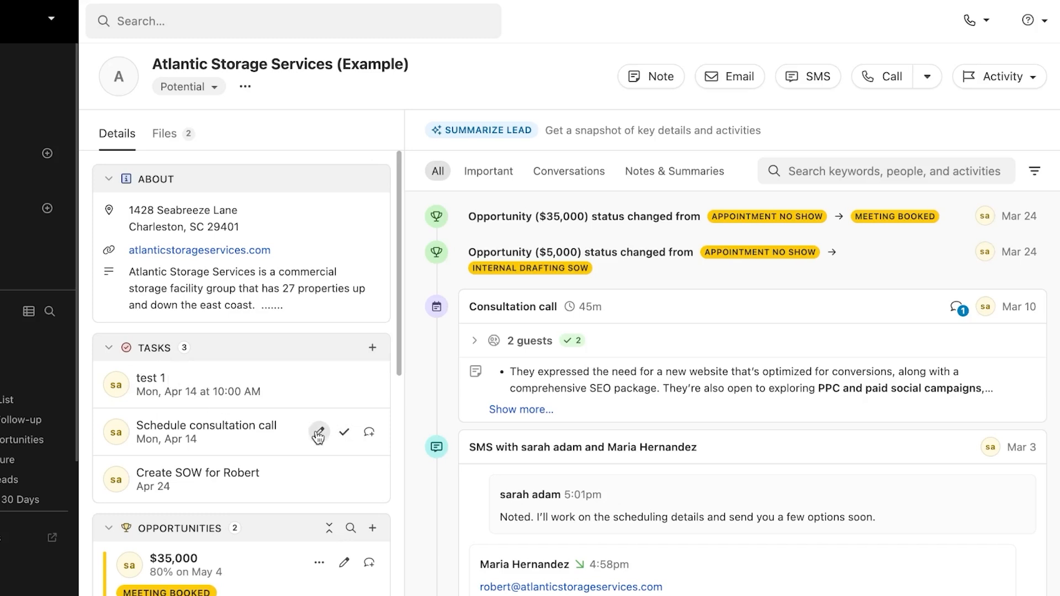
pyautogui.click(319, 433)
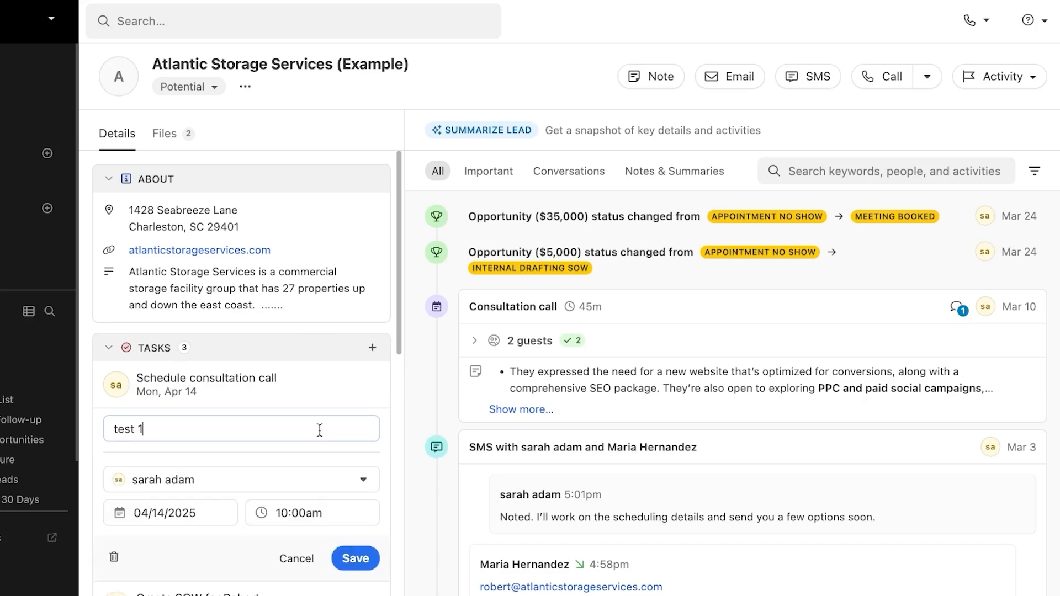
pyautogui.click(299, 559)
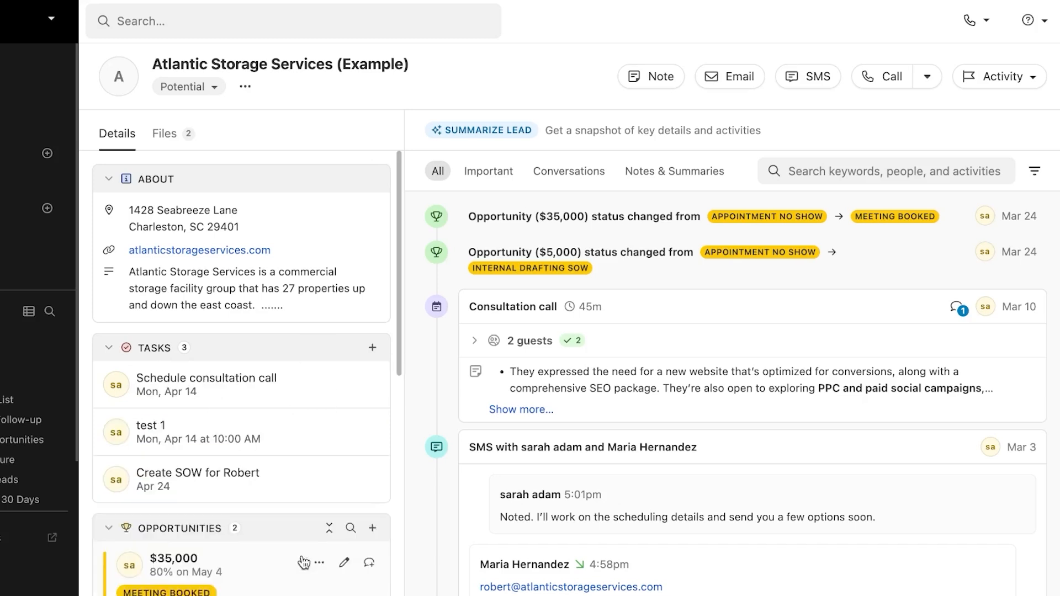
pyautogui.scroll(-5, 297, 416)
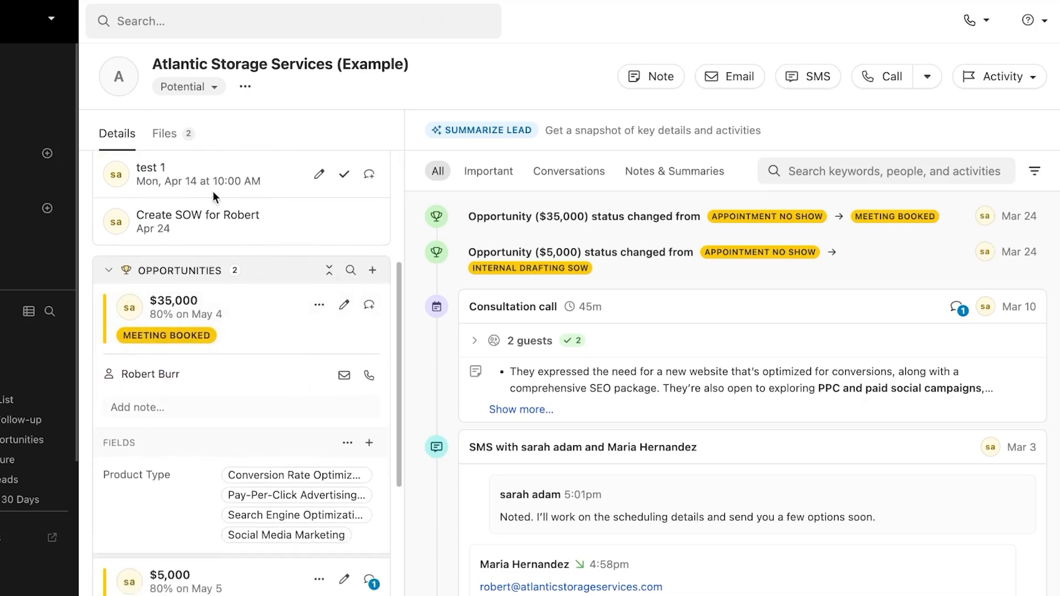
# Step: Start a one-time $10,000 opportunity with status Meeting Booked, keeping the same assignee
pyautogui.click(373, 272)
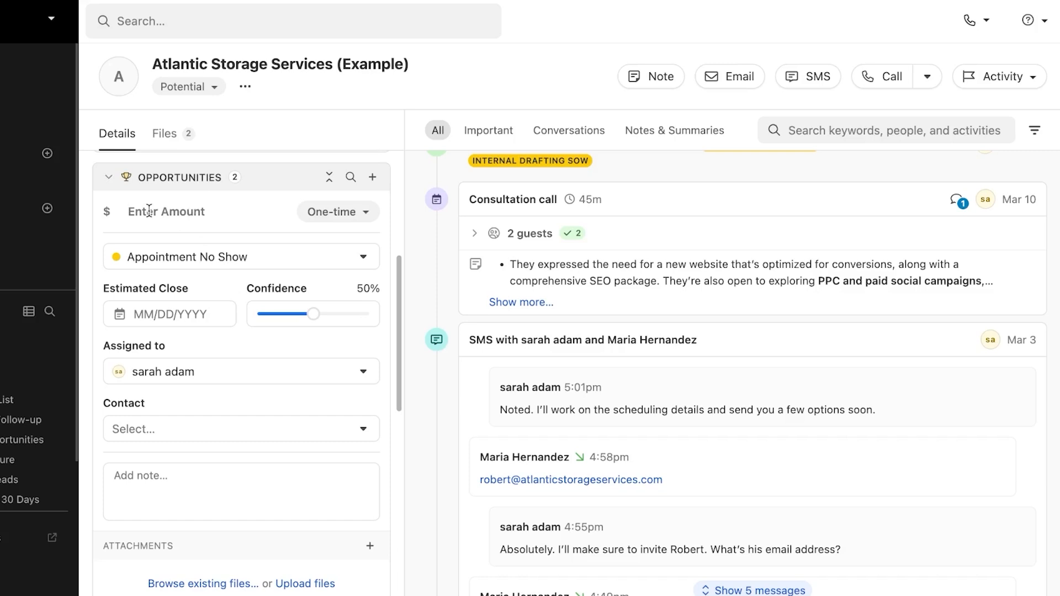
pyautogui.write('10')
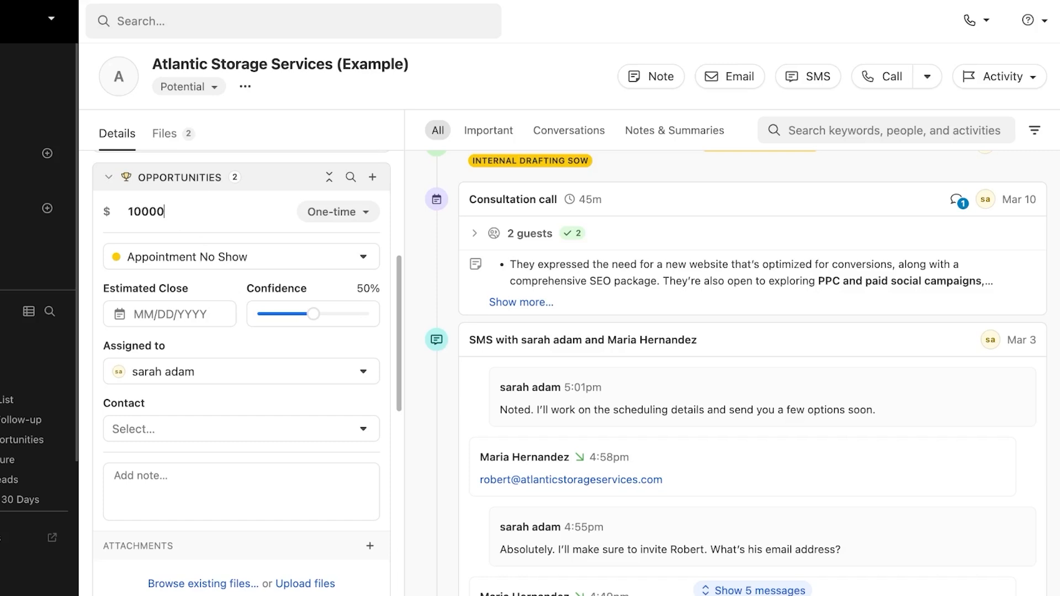
pyautogui.write('000')
pyautogui.click(338, 213)
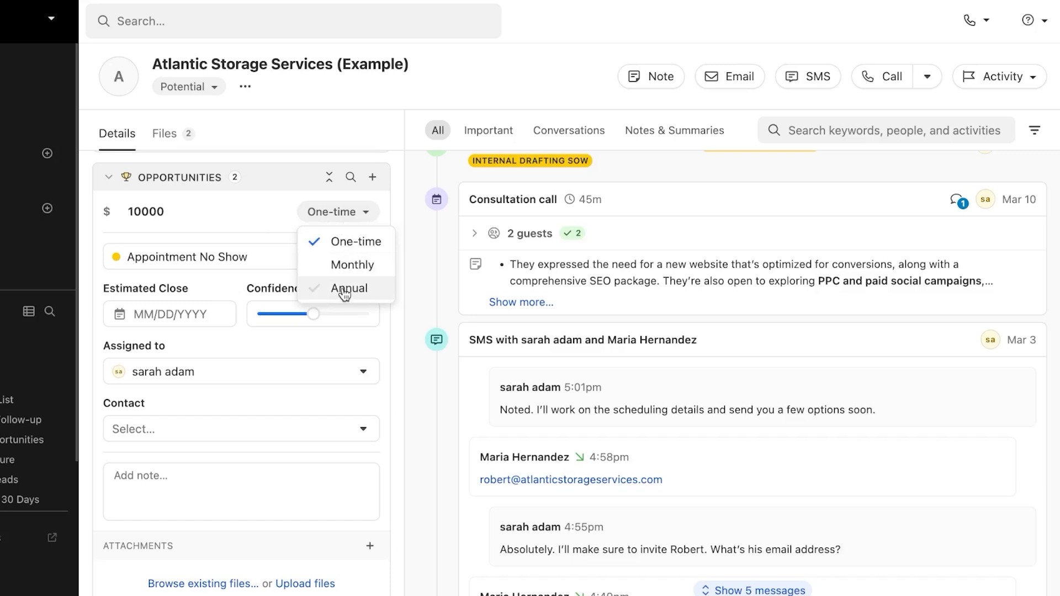
pyautogui.click(344, 239)
pyautogui.click(316, 258)
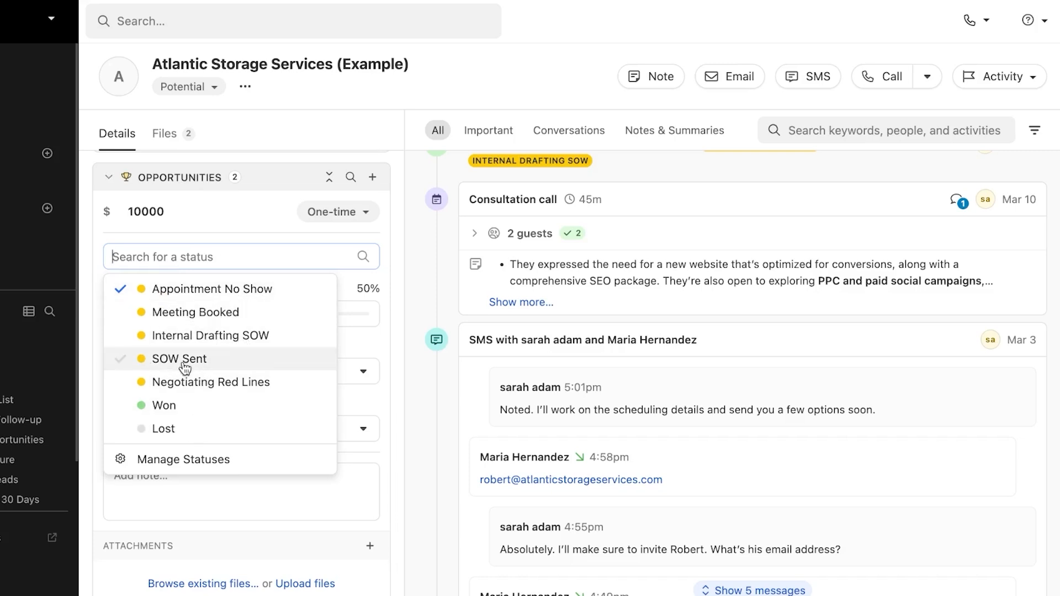
pyautogui.click(183, 311)
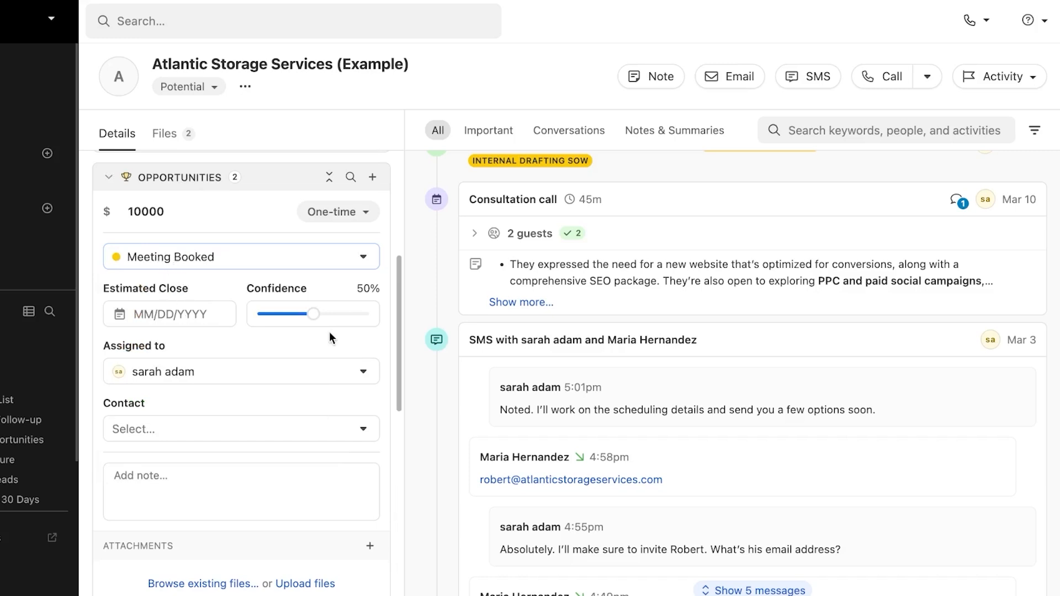
pyautogui.click(190, 372)
pyautogui.click(389, 291)
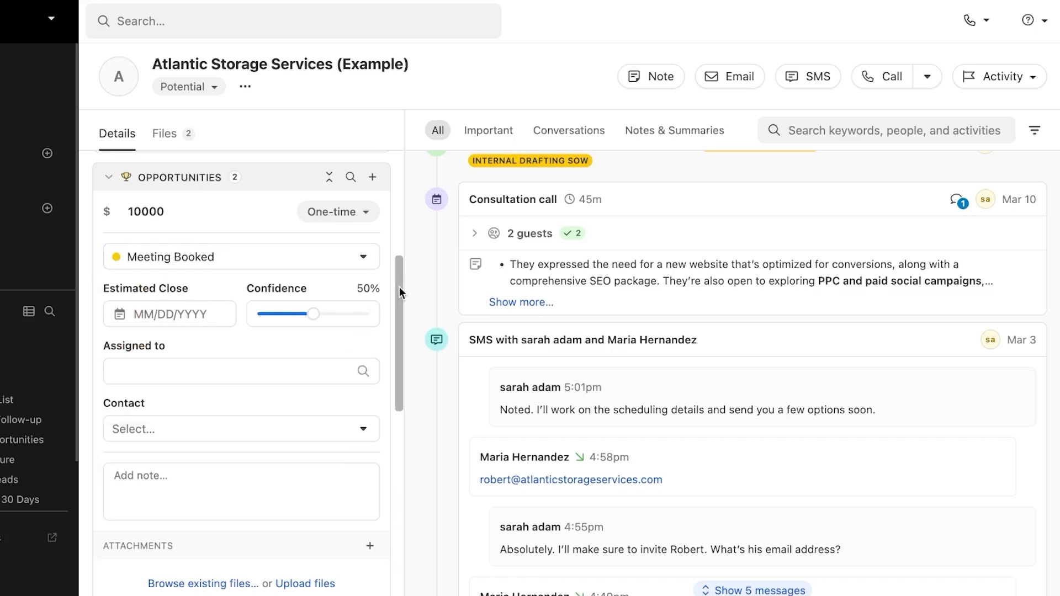
# Step: Link the opportunity to the Head of Marketing contact and save it
pyautogui.scroll(-1, 399, 299)
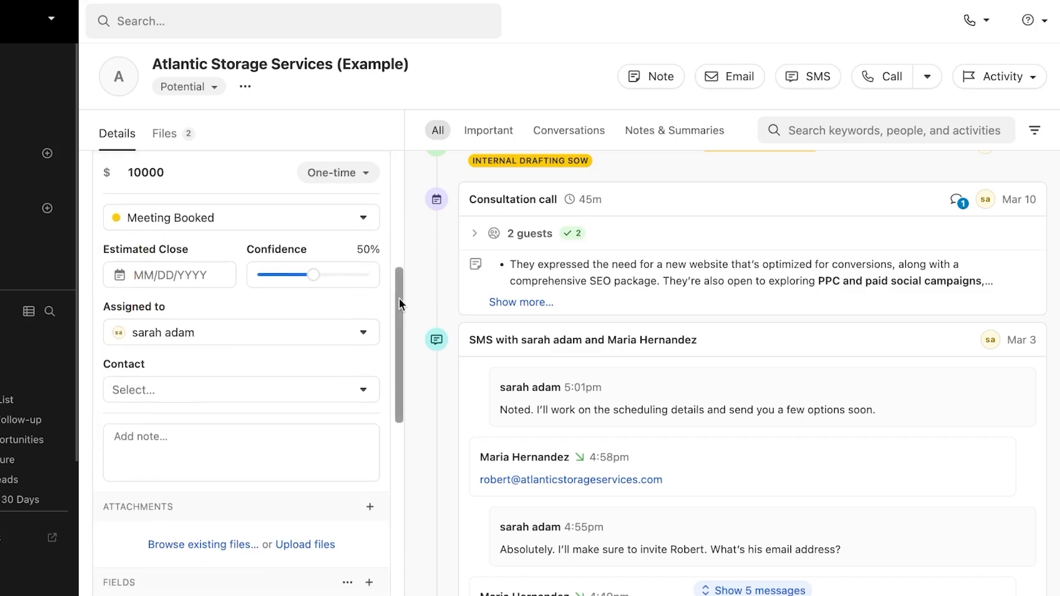
pyautogui.click(231, 393)
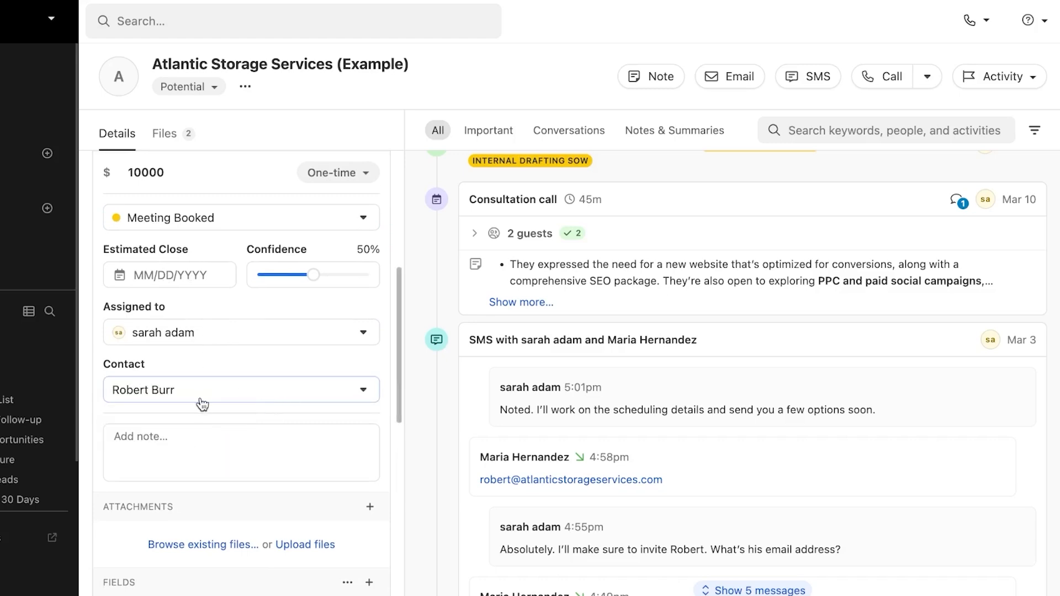
pyautogui.scroll(-3, 210, 365)
pyautogui.scroll(-6, 220, 236)
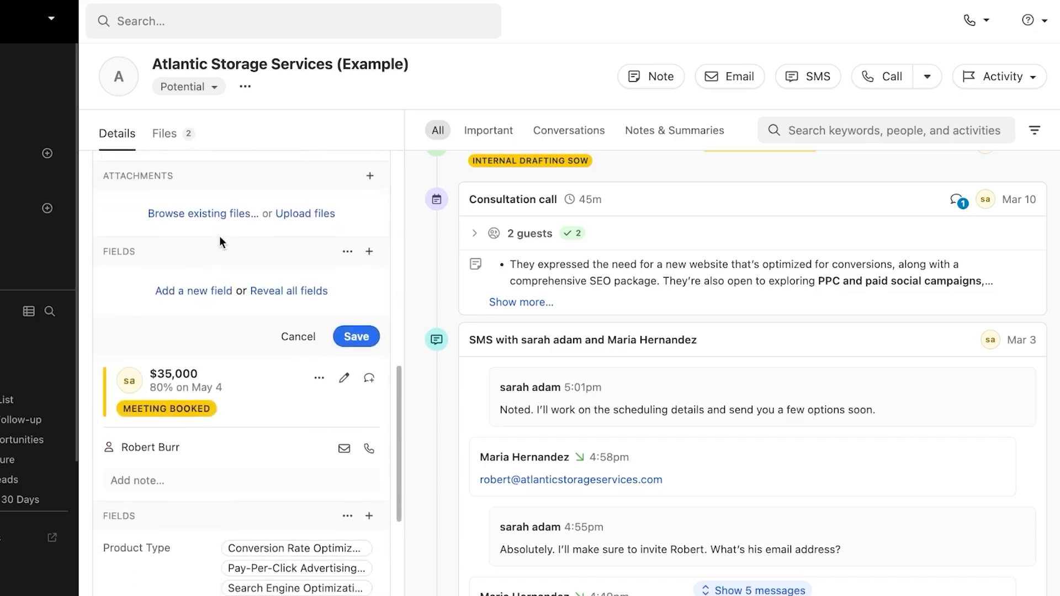
pyautogui.scroll(5, 220, 236)
pyautogui.scroll(2, 220, 237)
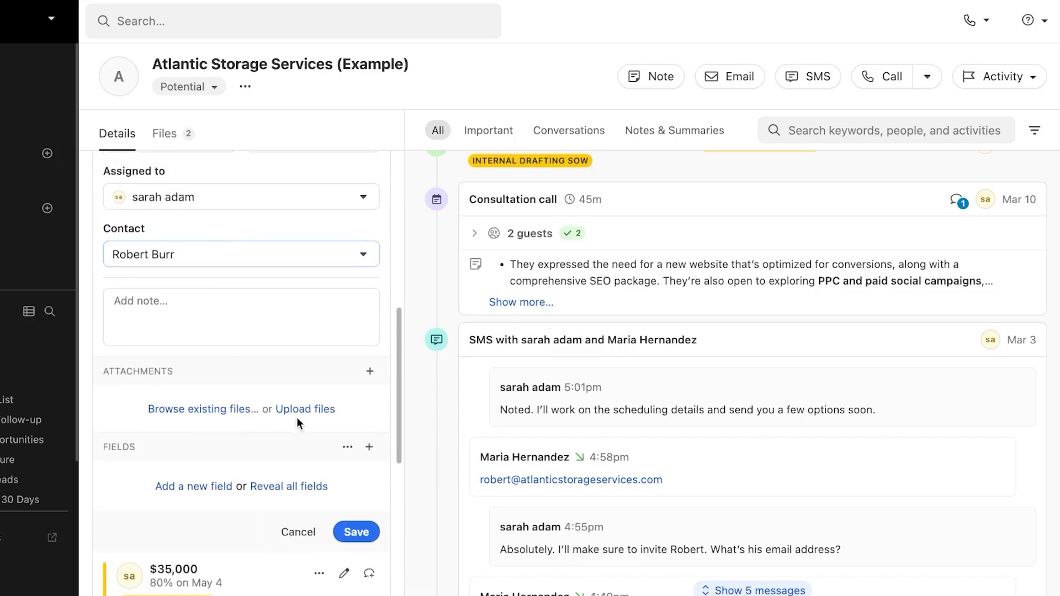
pyautogui.click(359, 533)
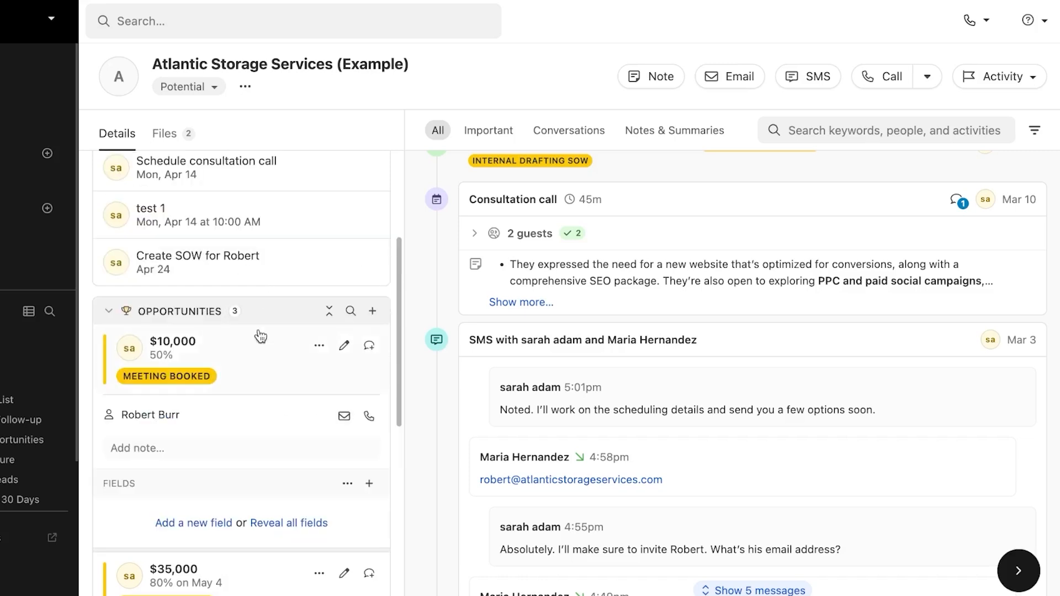
pyautogui.moveTo(397, 320); pyautogui.dragTo(391, 249)
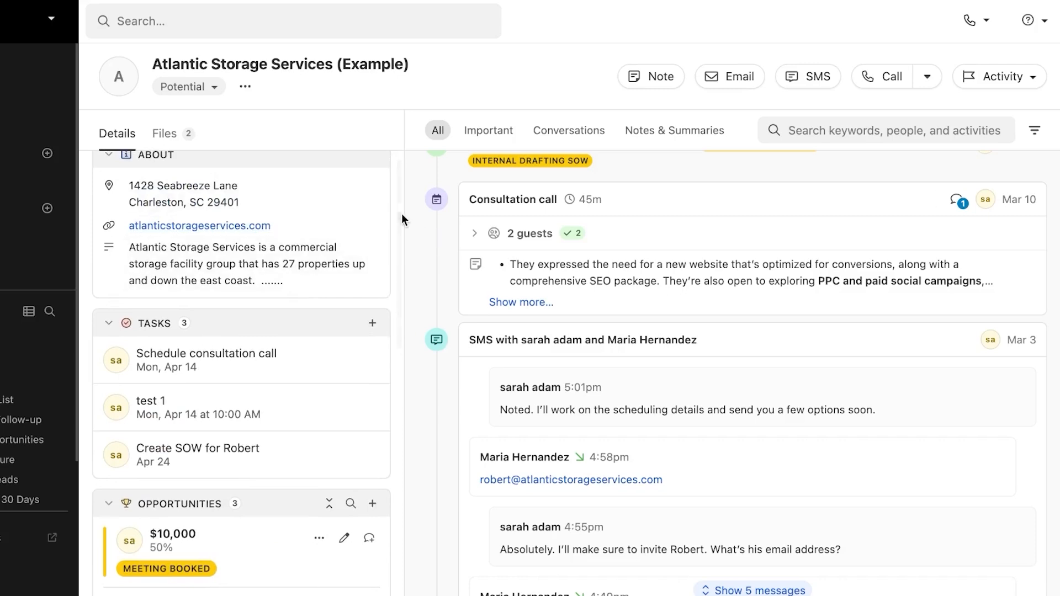
pyautogui.moveTo(396, 201); pyautogui.dragTo(400, 551)
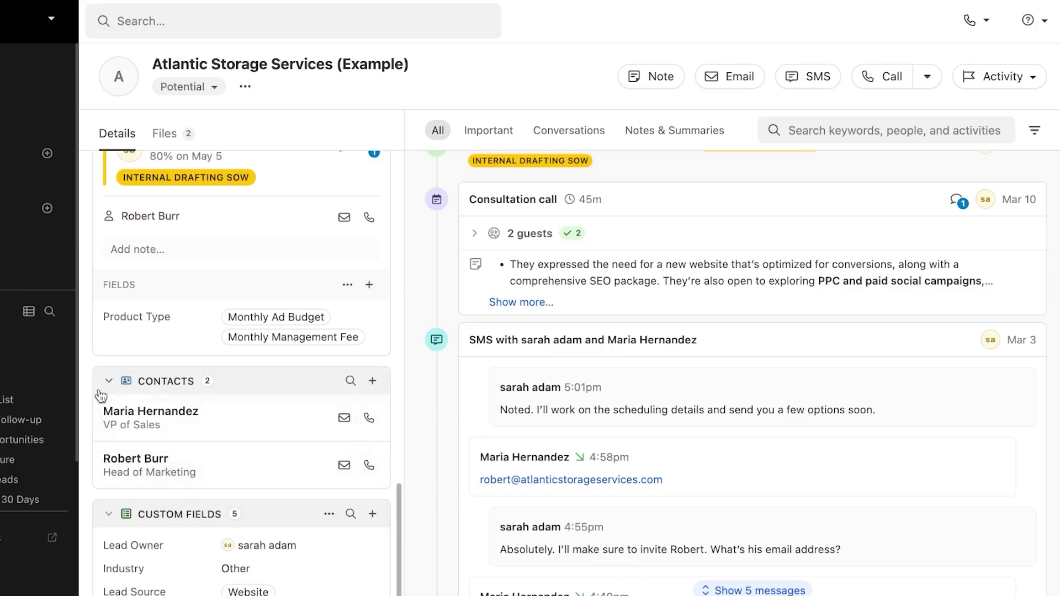
# Step: Add a contact with the role Manager and the contact's email address, then save
pyautogui.click(373, 383)
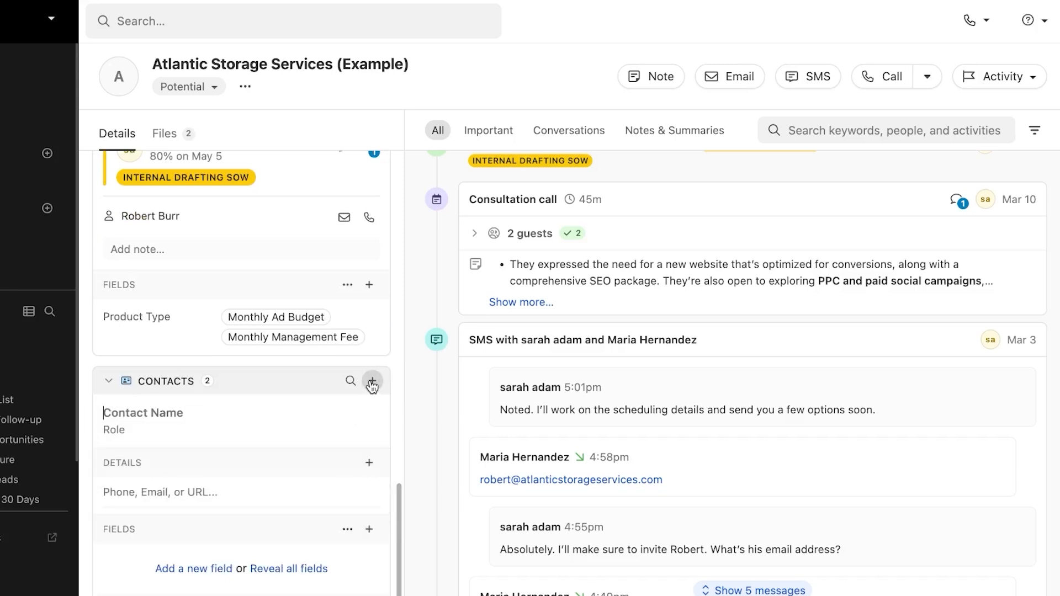
pyautogui.click(130, 426)
pyautogui.write('Manager')
pyautogui.click(157, 491)
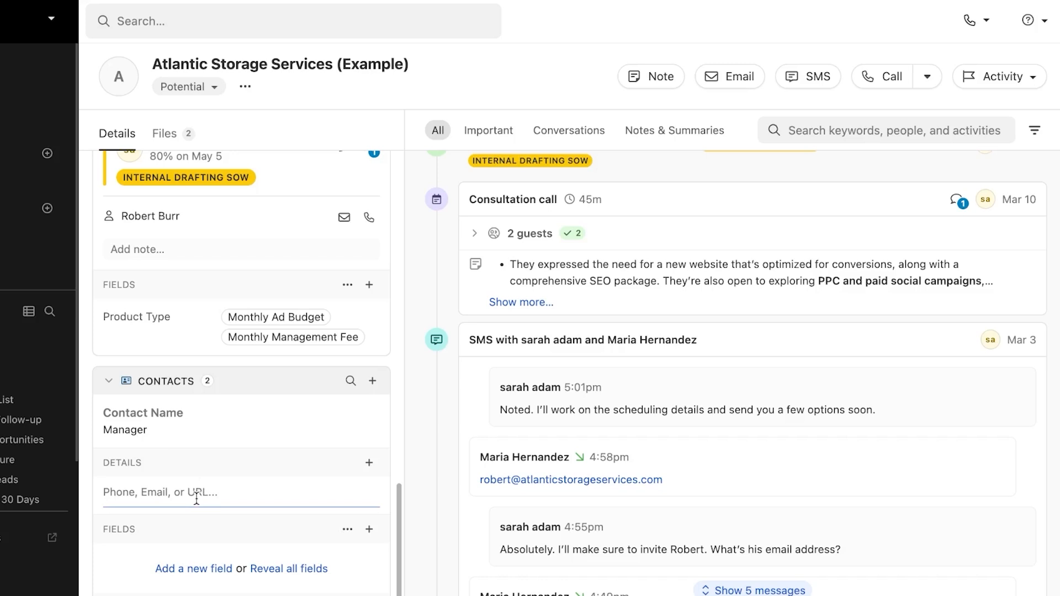
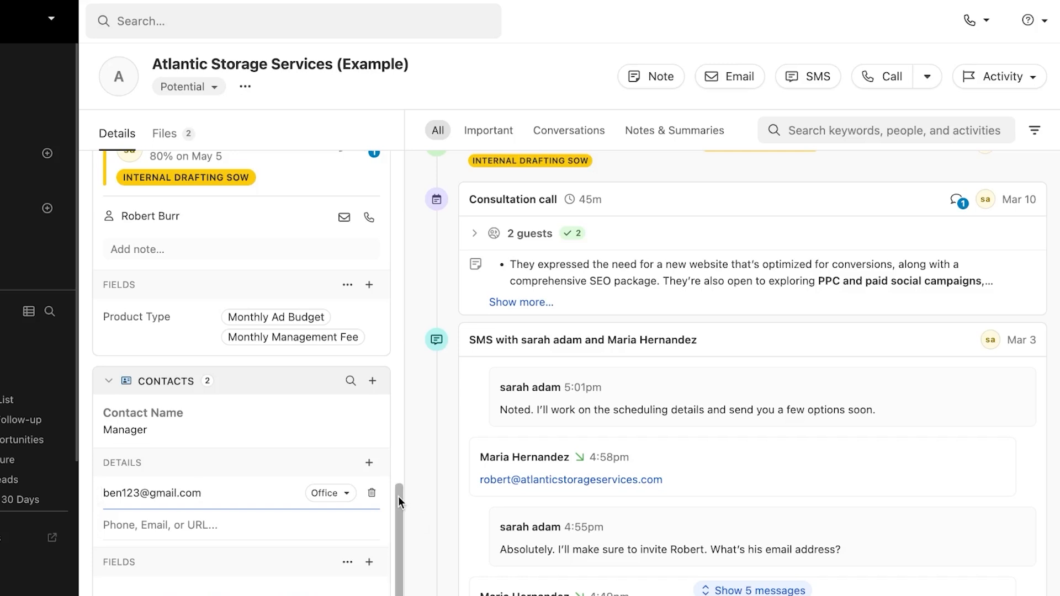
pyautogui.moveTo(399, 496); pyautogui.dragTo(396, 538)
pyautogui.click(349, 492)
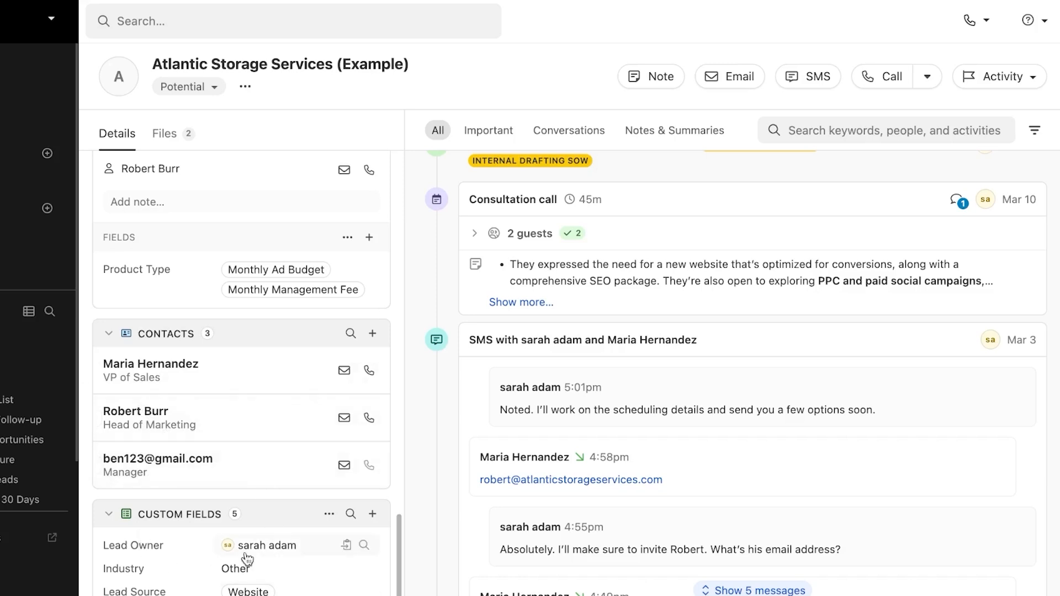
# Step: Glance at the custom field list, then scroll through the lead's activity feed
pyautogui.click(372, 514)
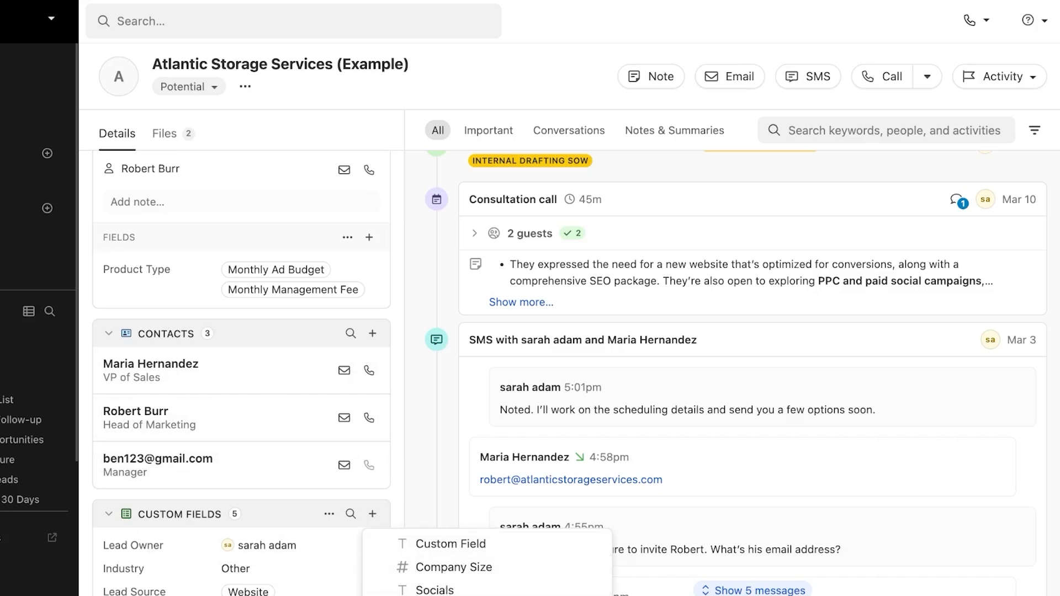
pyautogui.click(410, 432)
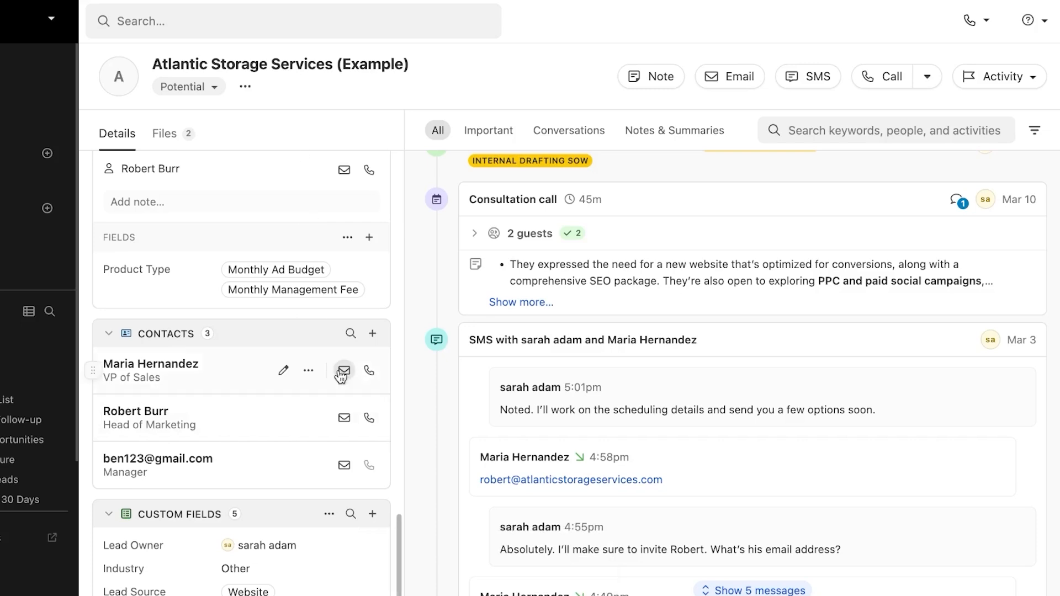
pyautogui.moveTo(400, 531); pyautogui.dragTo(387, 105)
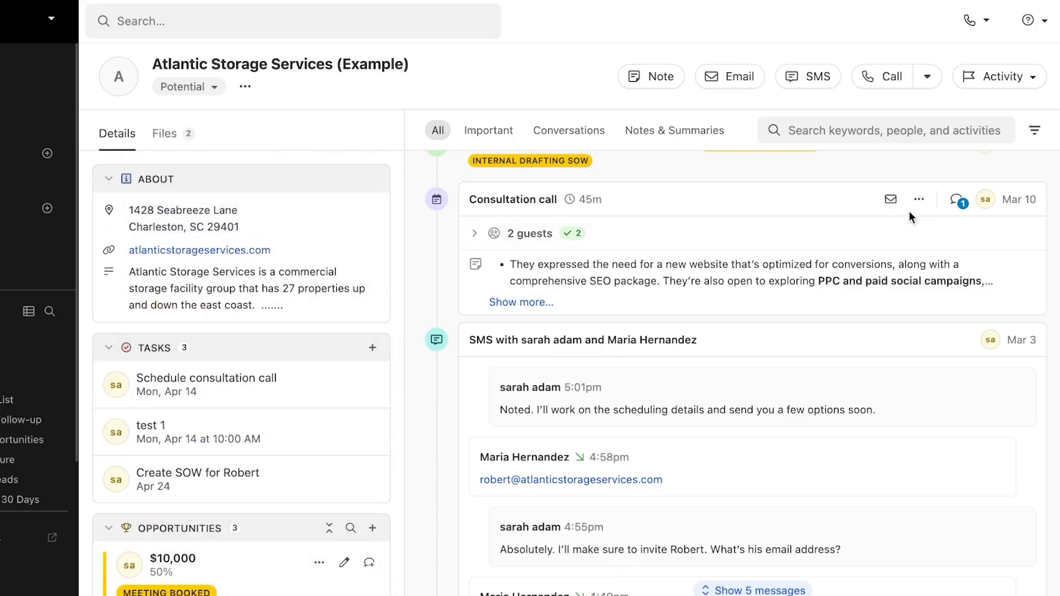
pyautogui.scroll(3, 909, 211)
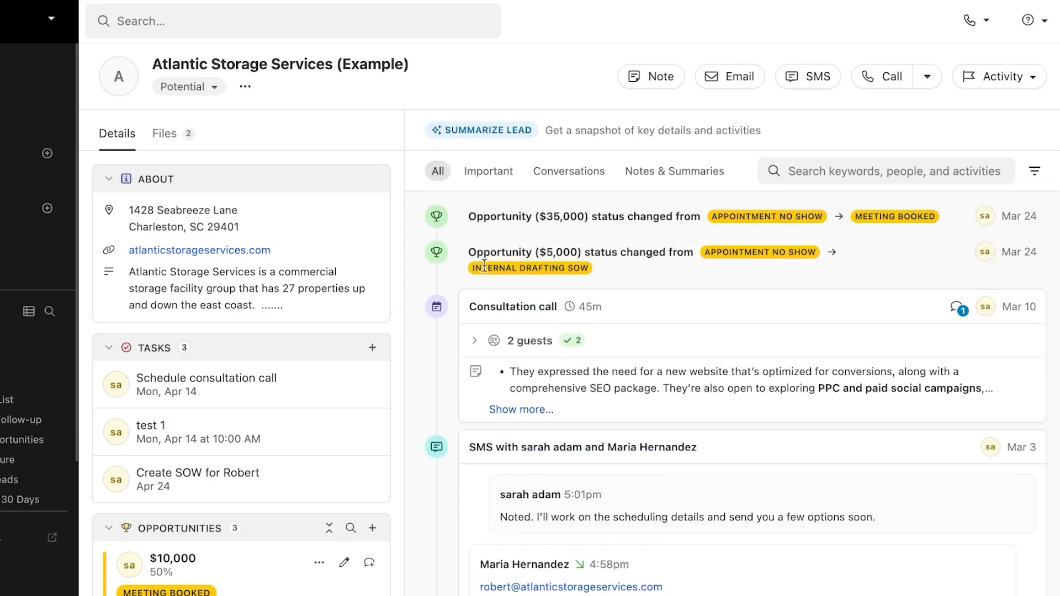
pyautogui.scroll(-2, 817, 240)
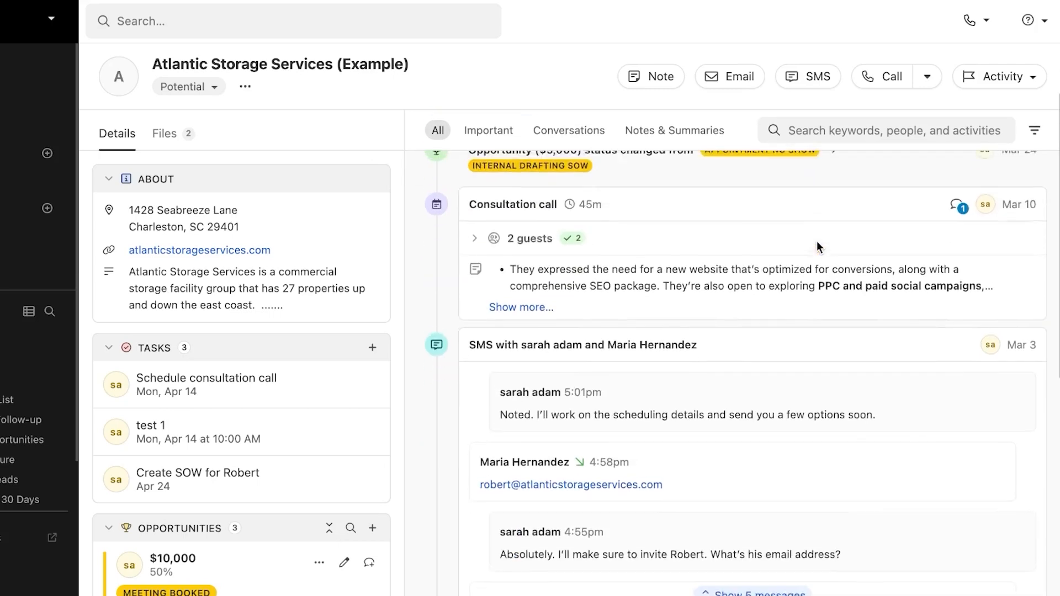
pyautogui.scroll(2, 816, 241)
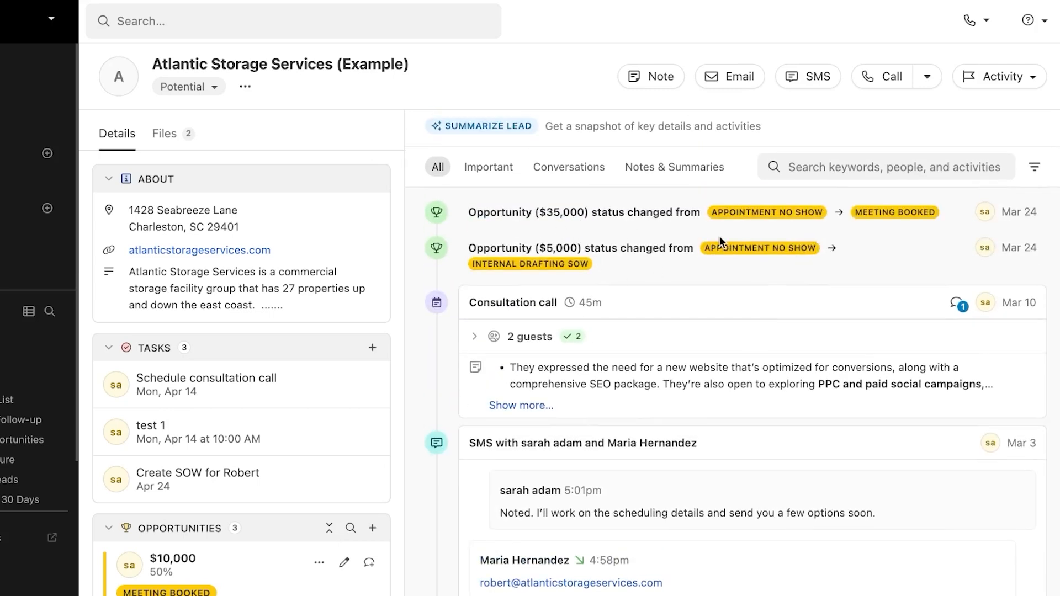
pyautogui.scroll(-3, 720, 236)
pyautogui.scroll(-2, 720, 236)
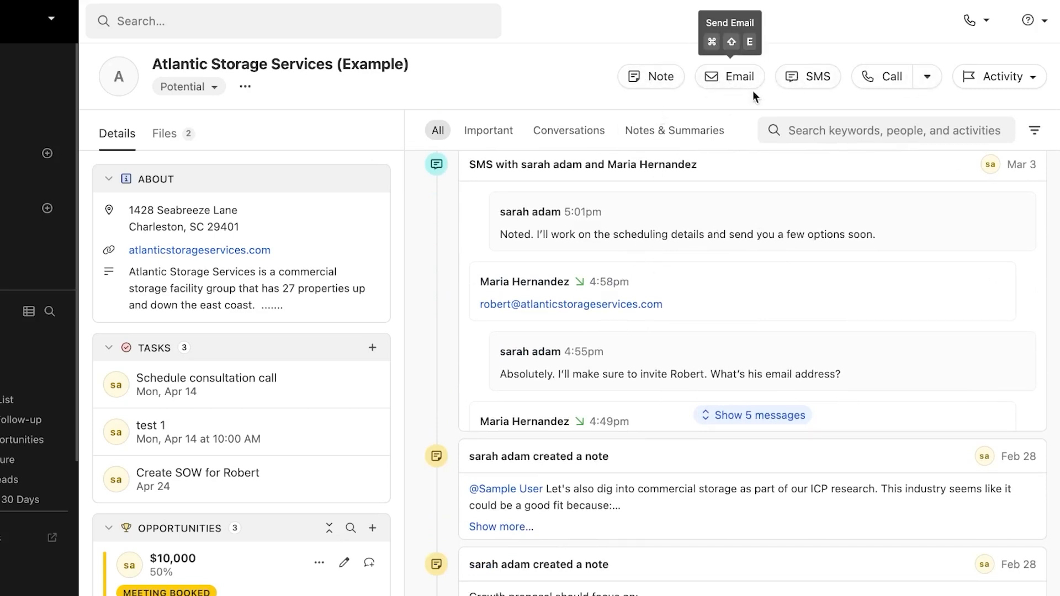
# Step: Reveal the extra call options next to Call, including Log a call
pyautogui.click(930, 78)
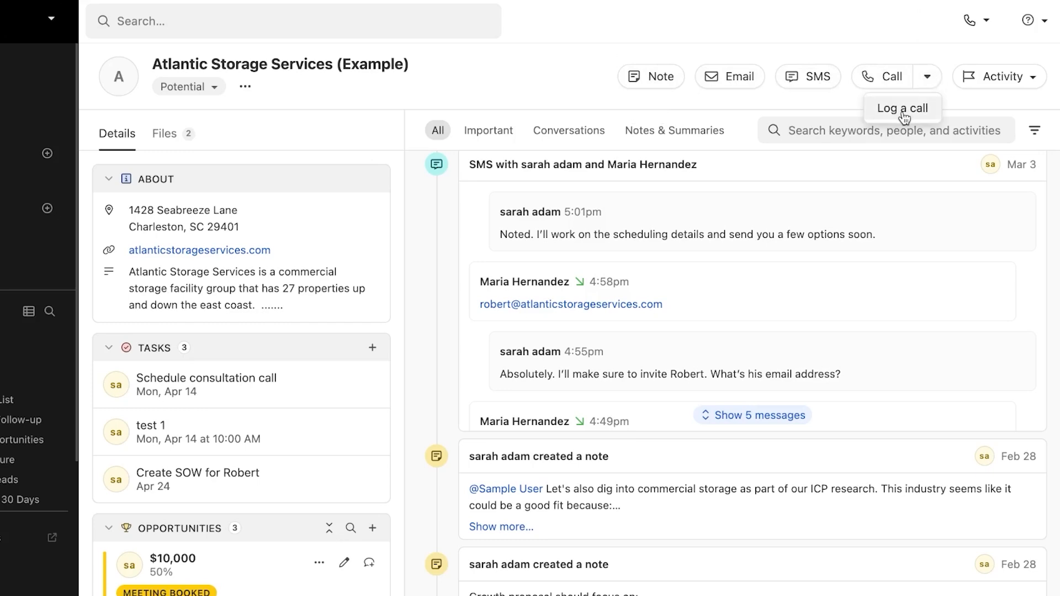
pyautogui.scroll(-6, 618, 357)
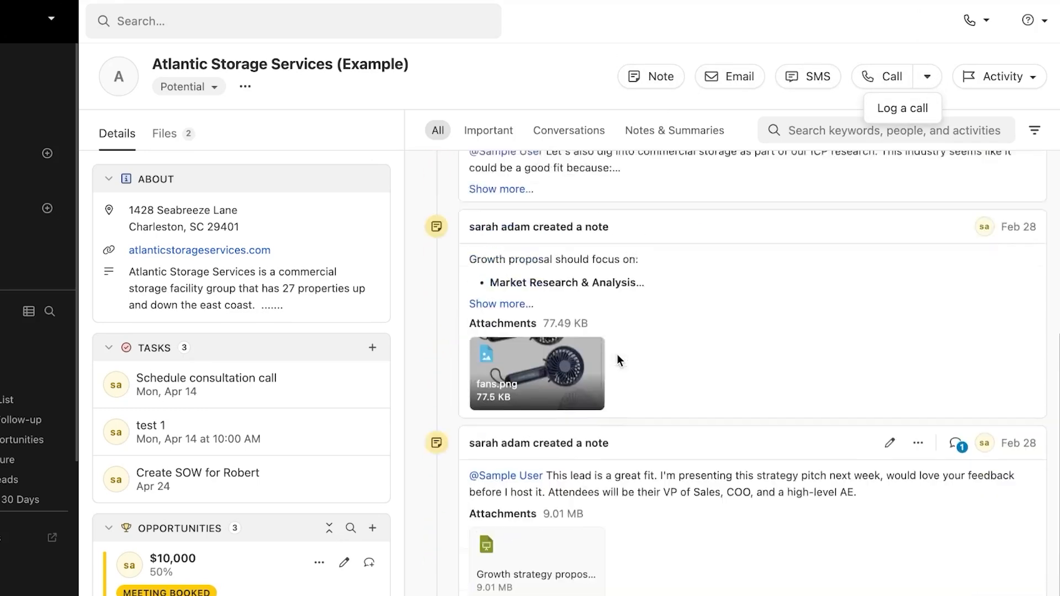
pyautogui.scroll(10, 618, 359)
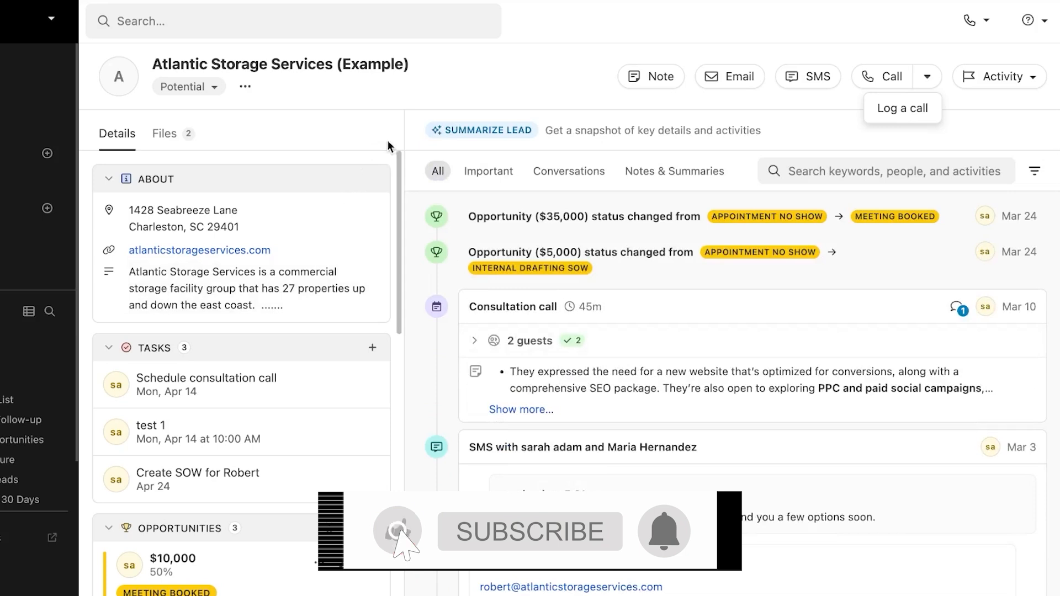
# Step: Add a note reading 'test note ..............' formatted as a numbered list, and save it
pyautogui.click(649, 77)
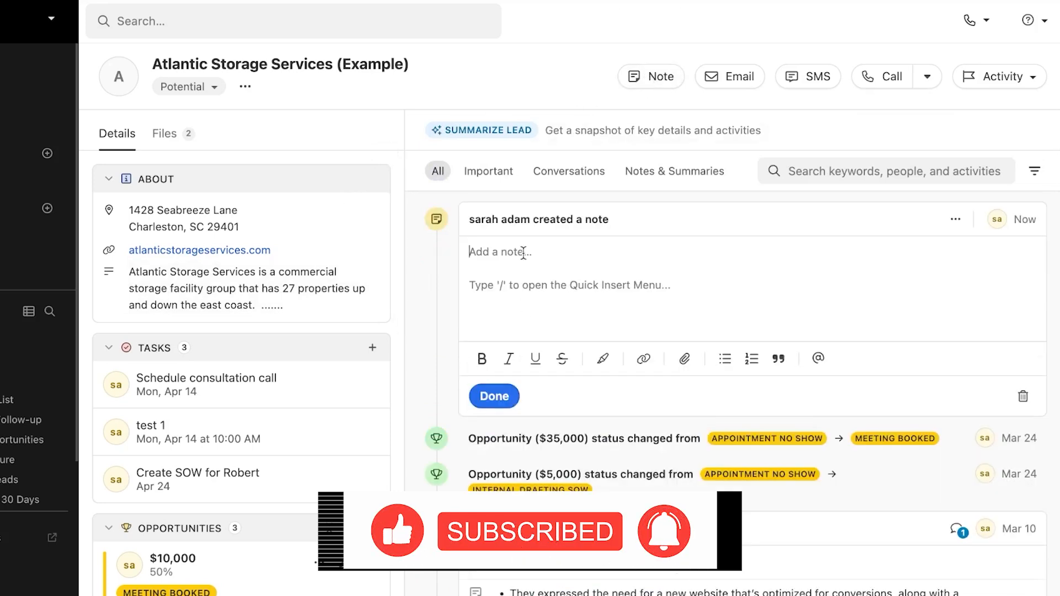
pyautogui.moveTo(470, 219); pyautogui.dragTo(621, 214)
pyautogui.click(583, 240)
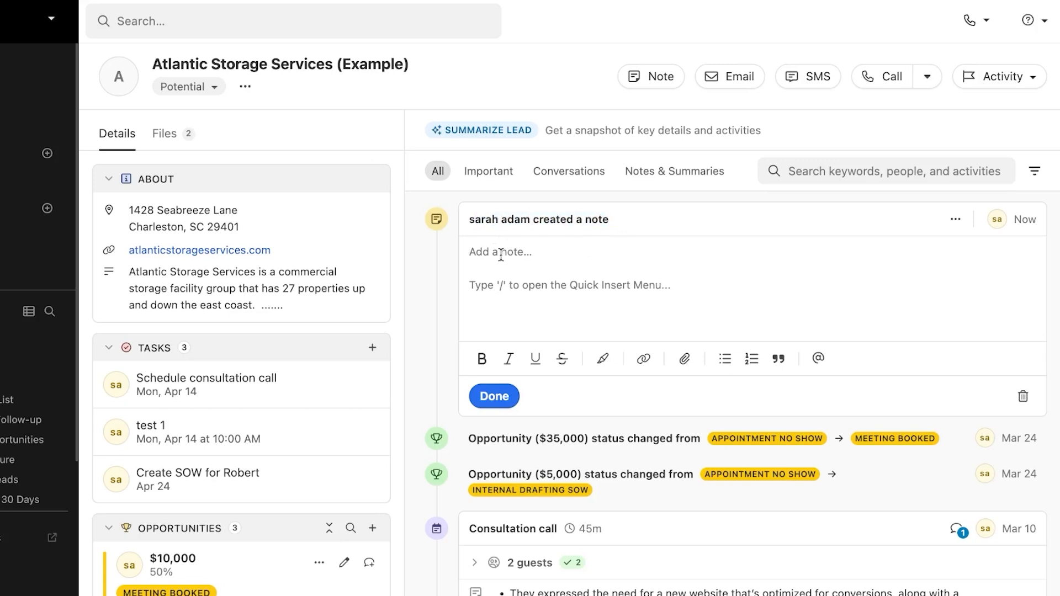
pyautogui.write('test not')
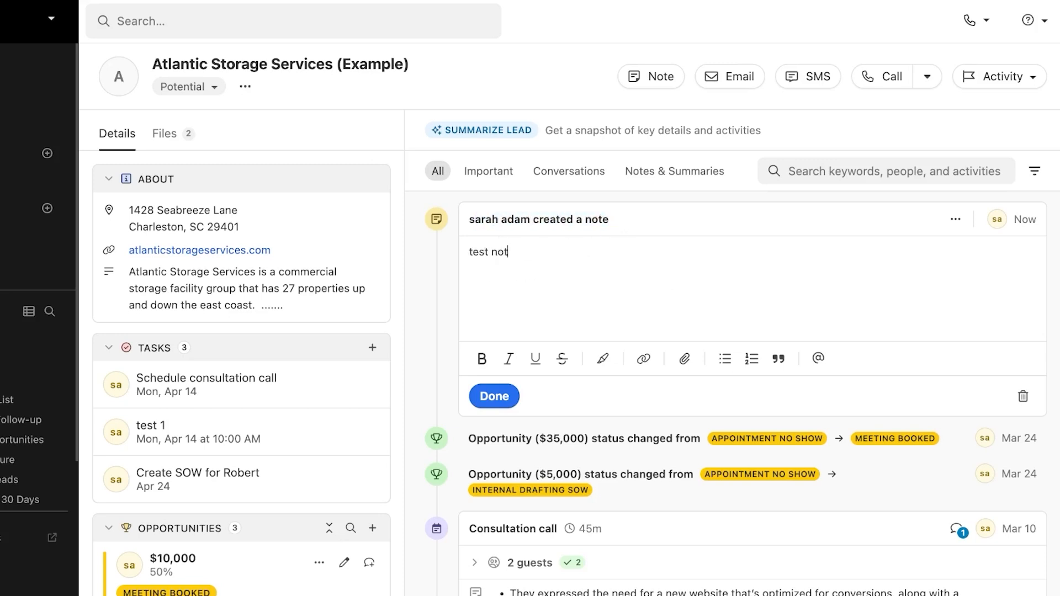
pyautogui.write('e ..............')
pyautogui.click(751, 365)
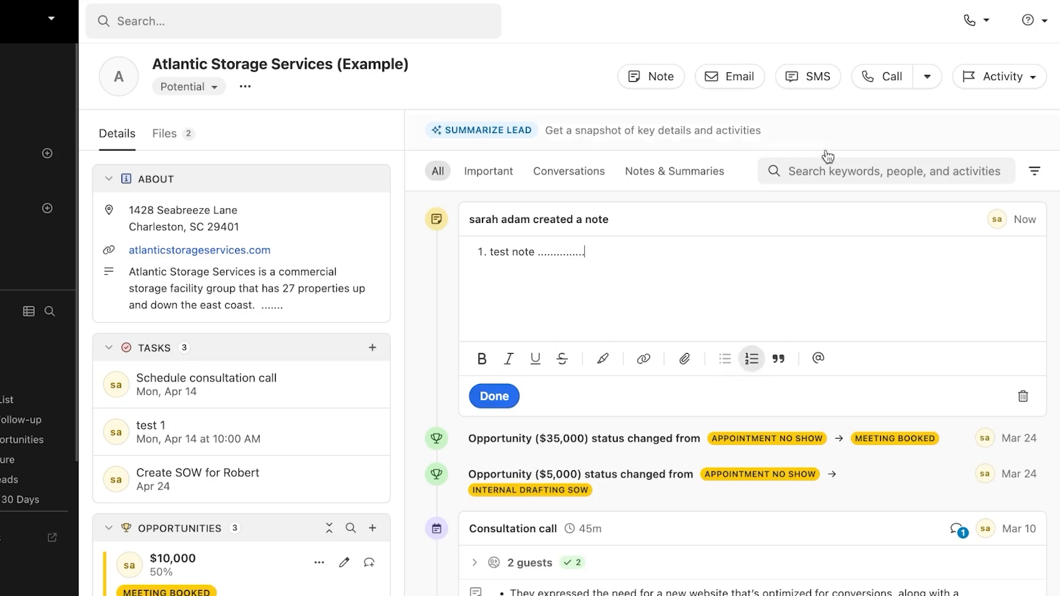
pyautogui.click(500, 397)
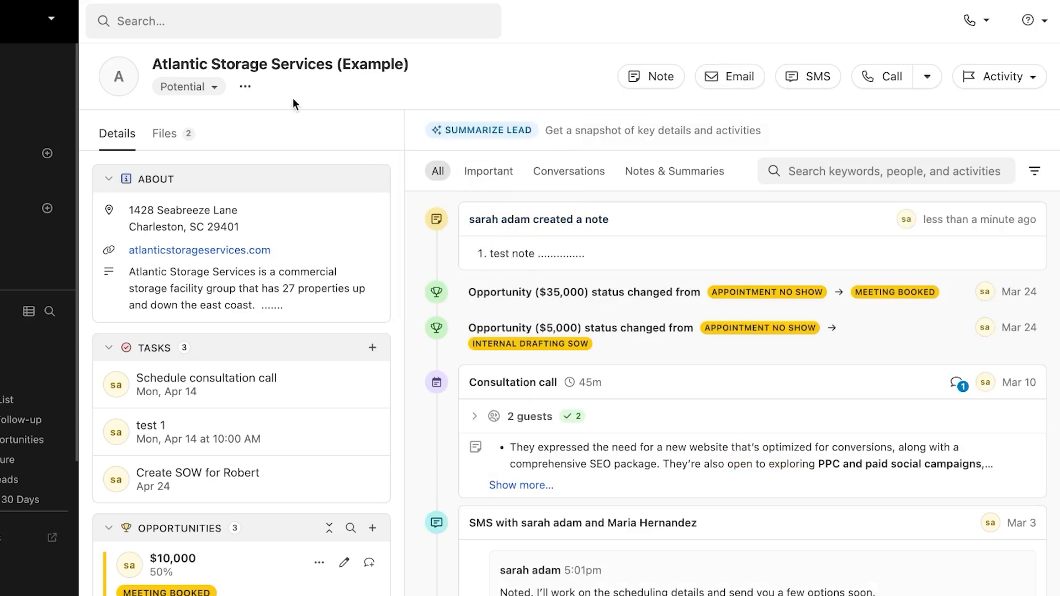
# Step: Write an email with subject 'Meeting', choose no template, and save it as a draft
pyautogui.click(734, 76)
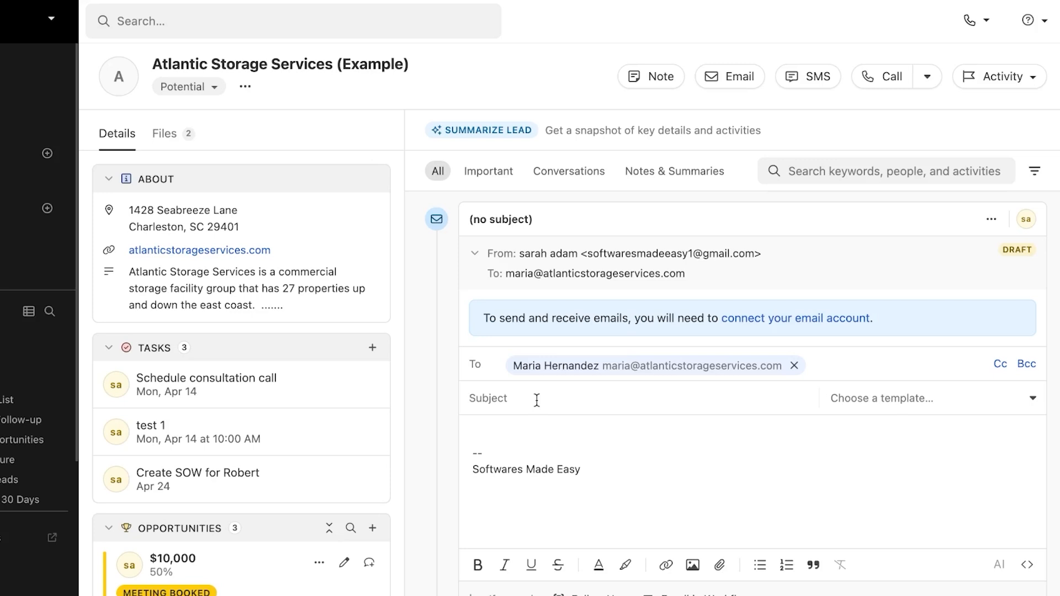
pyautogui.write('Meeting')
pyautogui.click(876, 400)
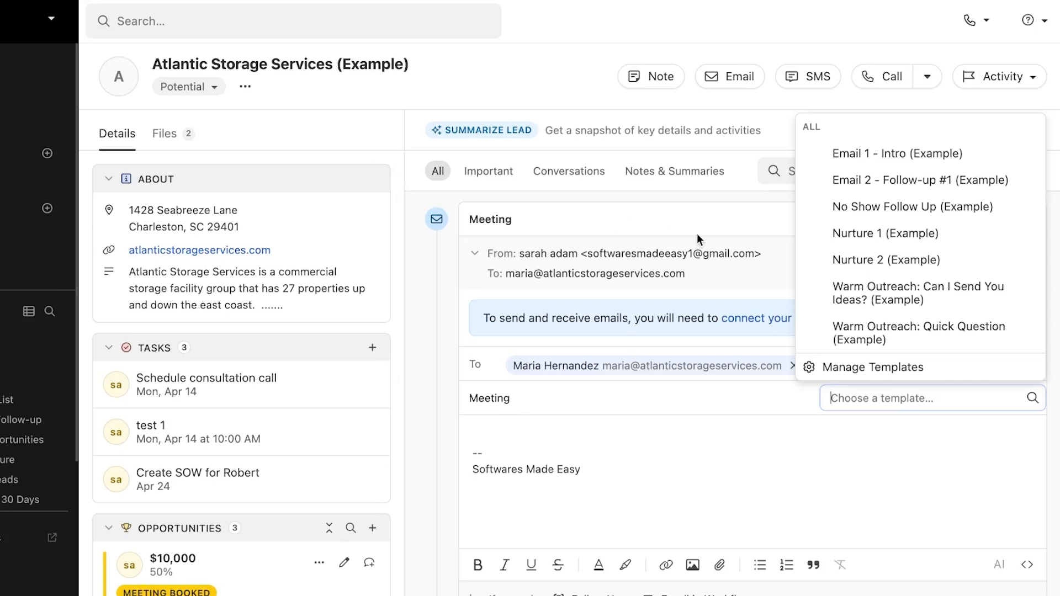
pyautogui.click(782, 472)
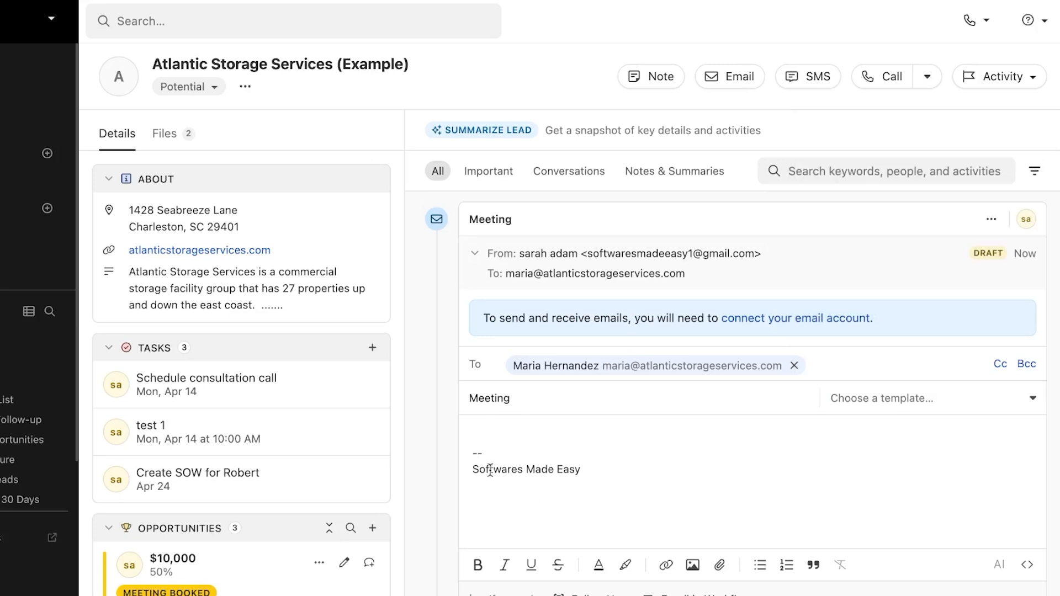
pyautogui.click(564, 429)
pyautogui.click(933, 595)
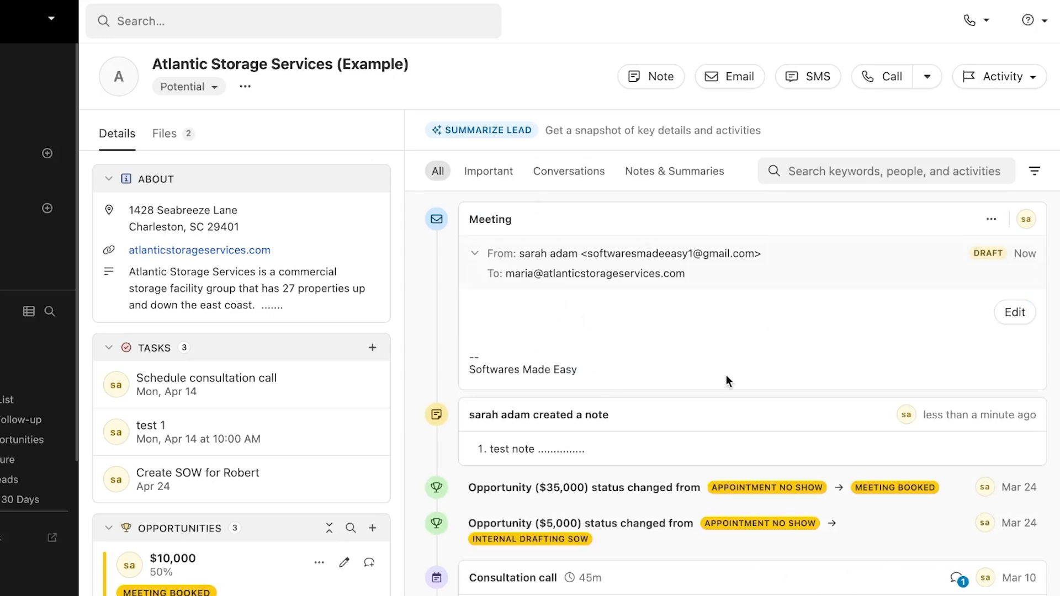
pyautogui.click(801, 83)
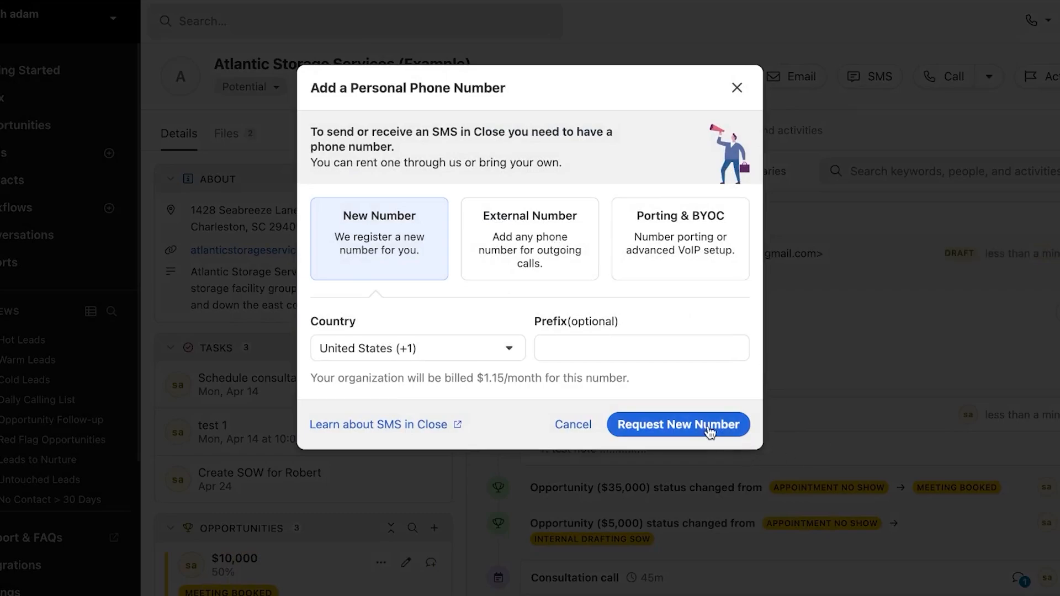
pyautogui.click(738, 89)
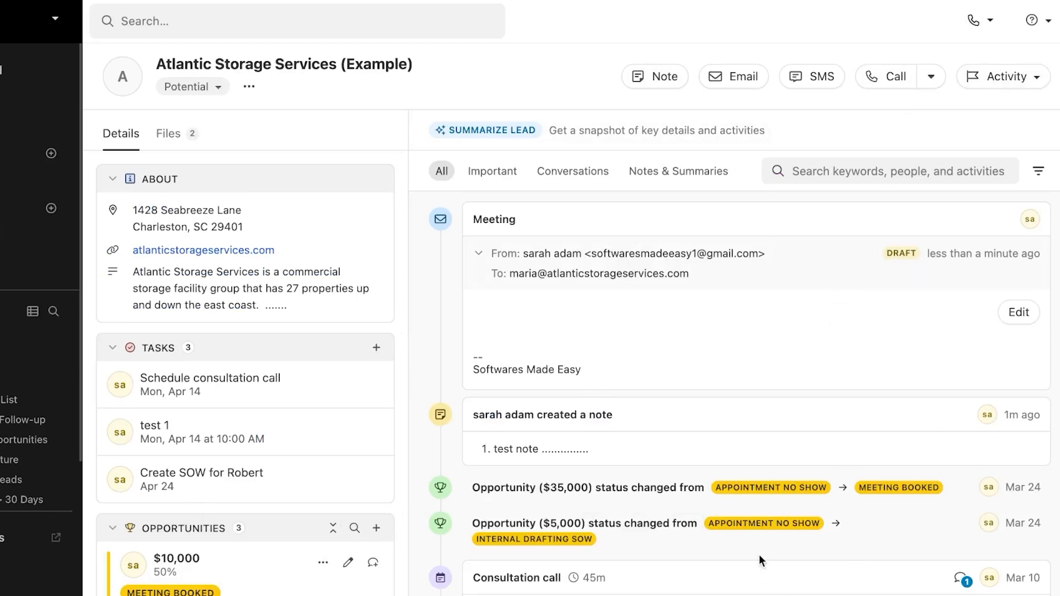
pyautogui.scroll(-10, 760, 558)
pyautogui.scroll(15, 760, 555)
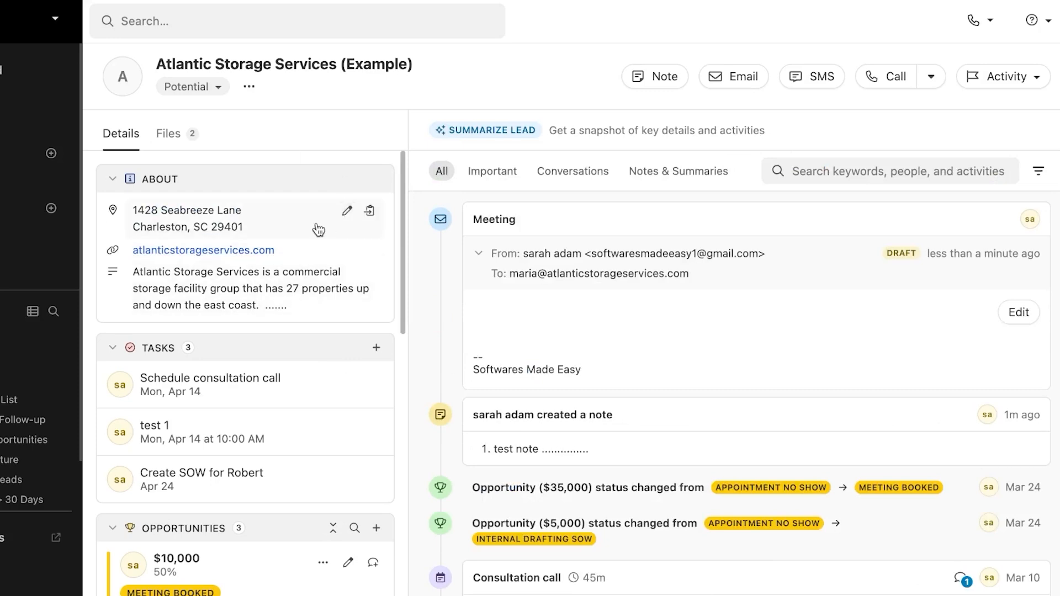
pyautogui.scroll(-2, 403, 210)
pyautogui.moveTo(406, 207); pyautogui.dragTo(406, 180)
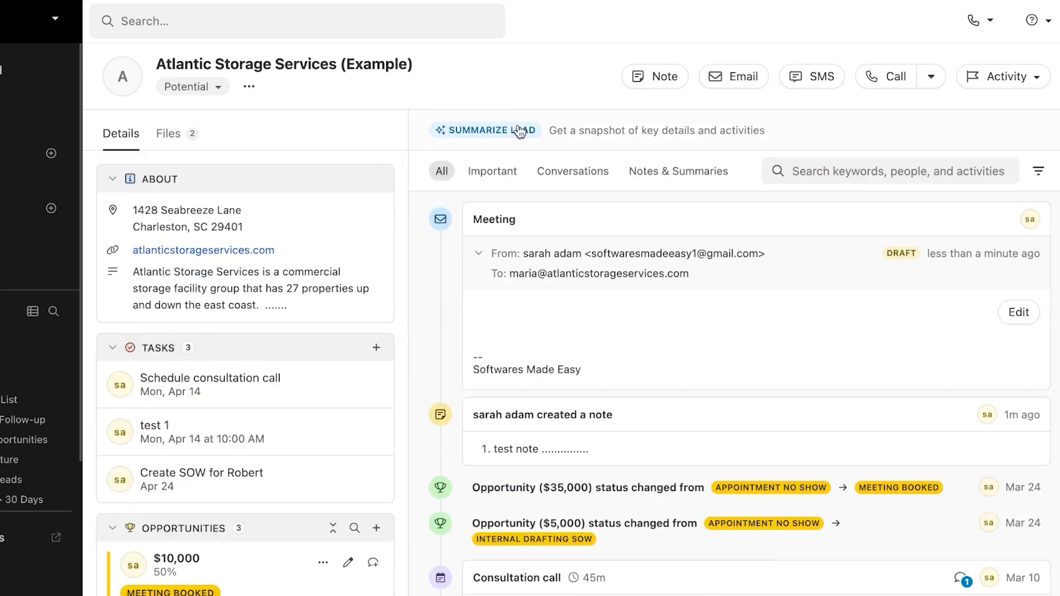
pyautogui.click(171, 143)
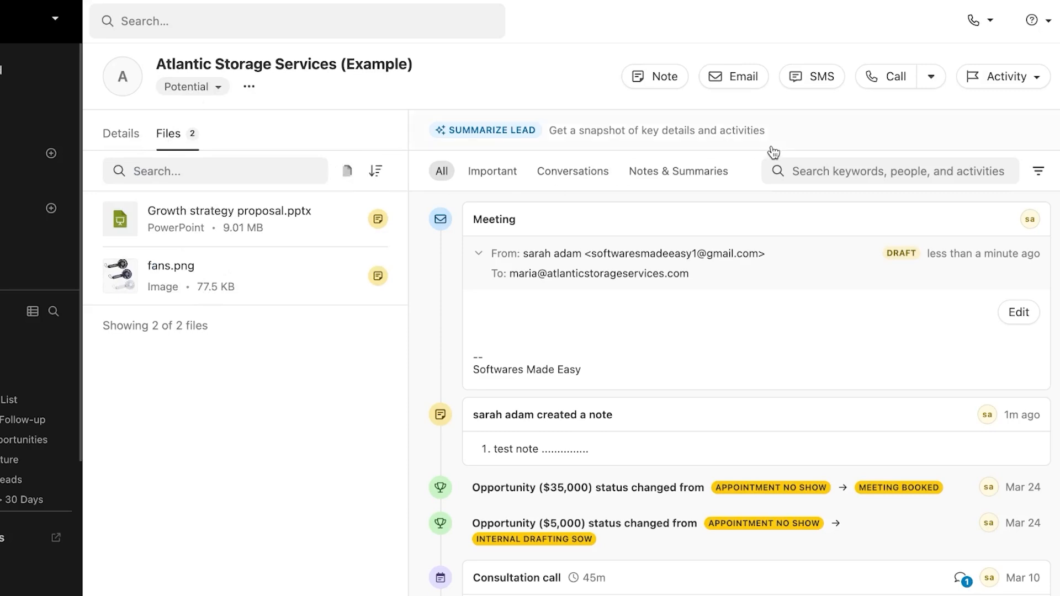
pyautogui.click(124, 134)
pyautogui.scroll(-10, 271, 254)
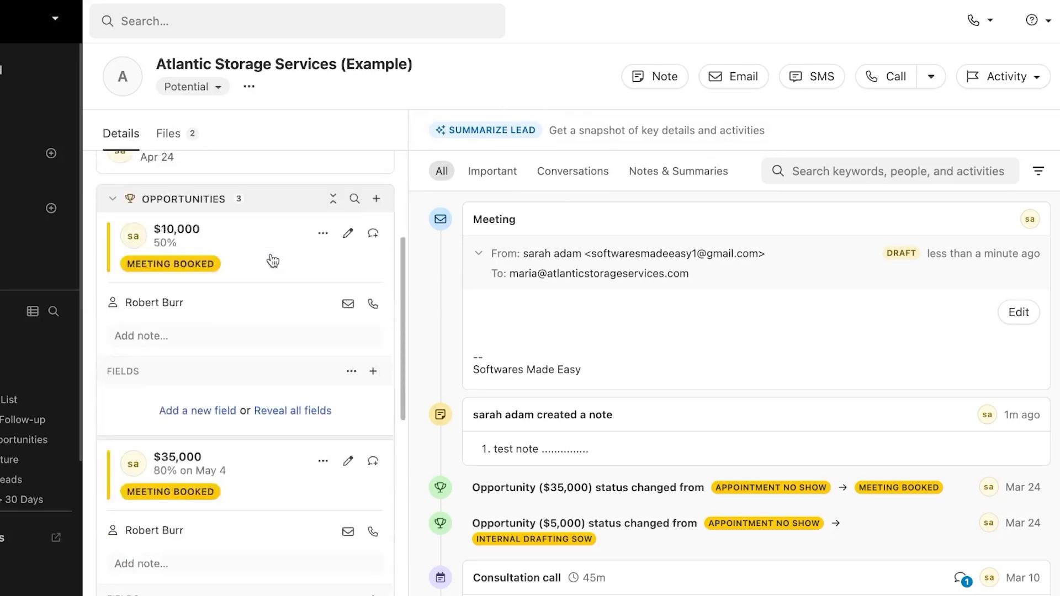
pyautogui.scroll(8, 280, 273)
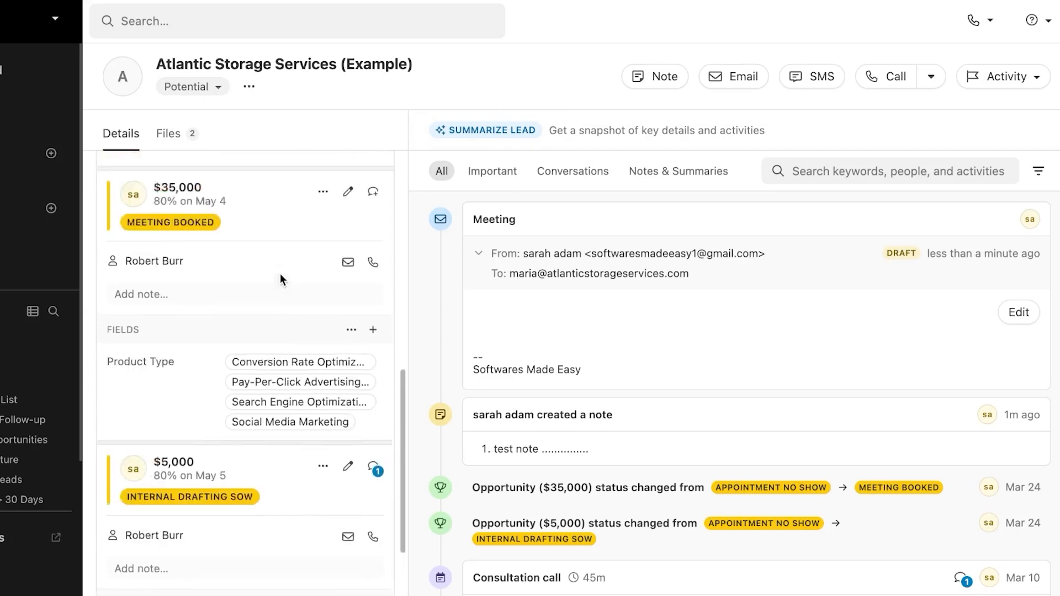
pyautogui.scroll(5, 280, 273)
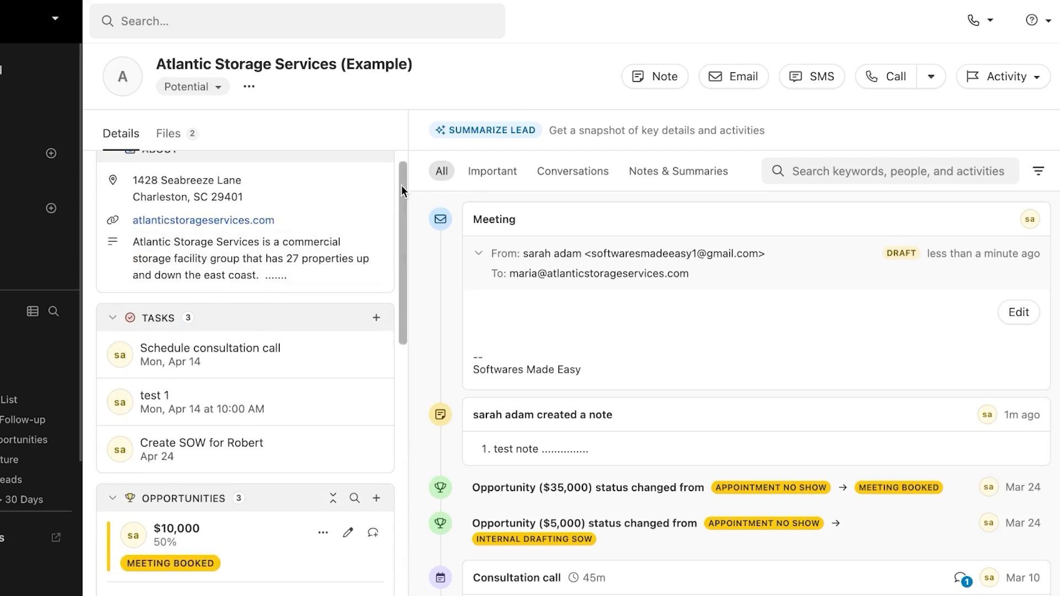
pyautogui.moveTo(401, 184); pyautogui.dragTo(401, 354)
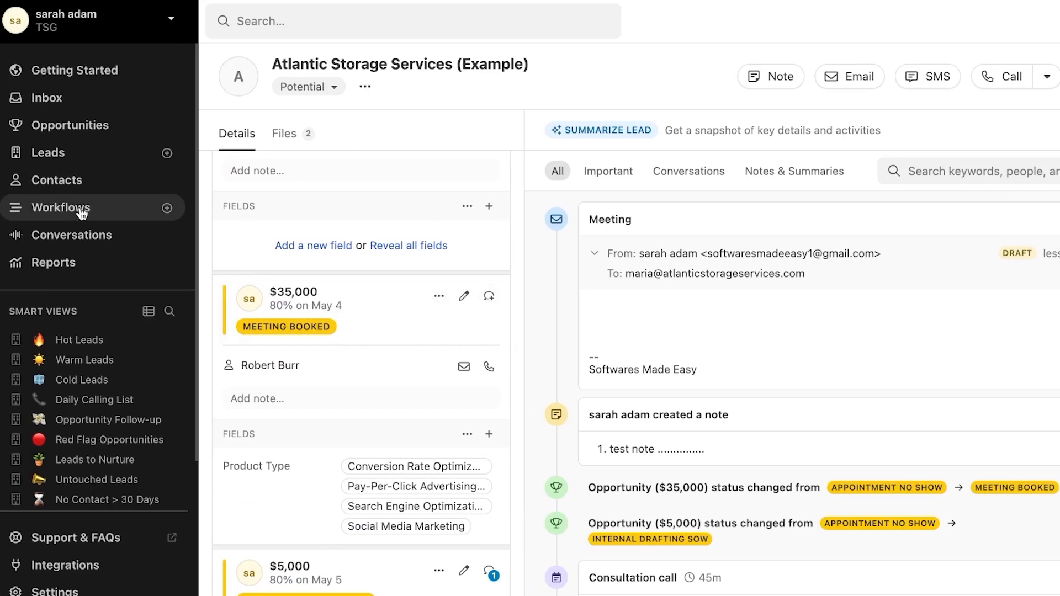
# Step: Go to Workflows, dismiss the intro panel, and edit the Assign a New Lead + Call (Example) workflow
pyautogui.click(17, 209)
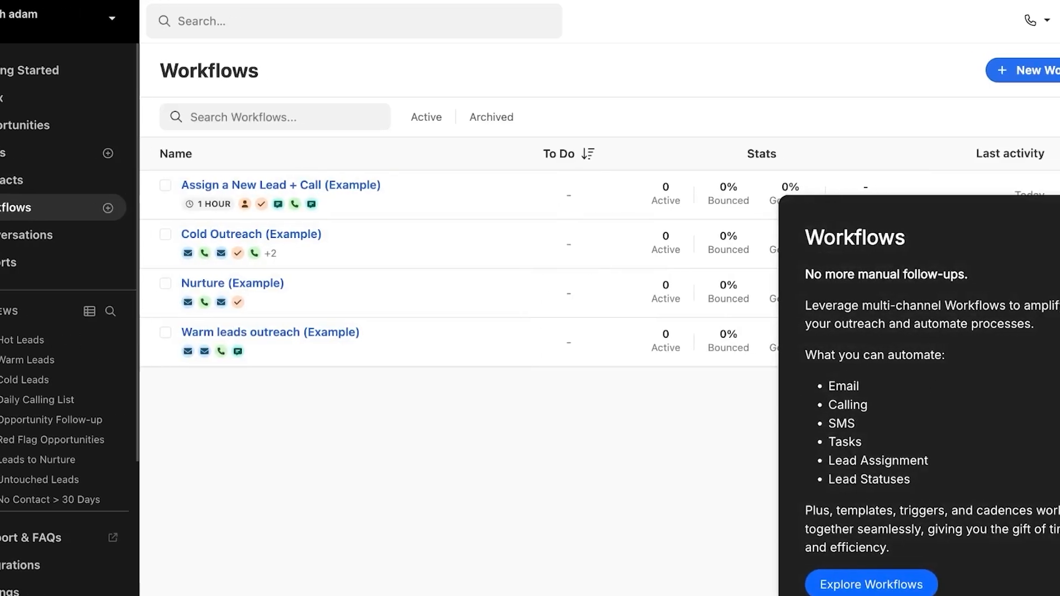
pyautogui.click(1035, 212)
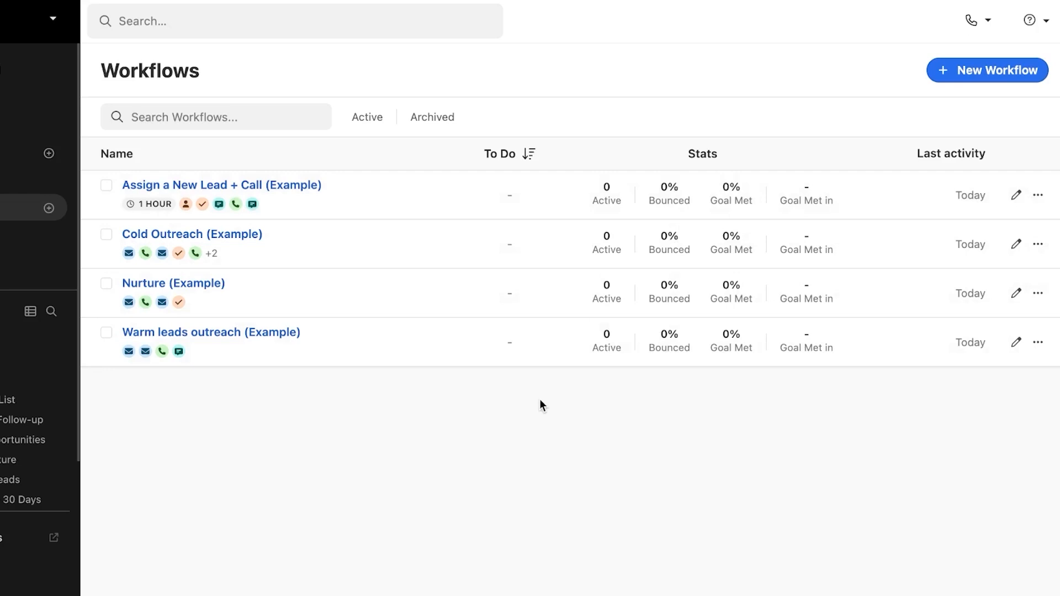
pyautogui.click(1018, 198)
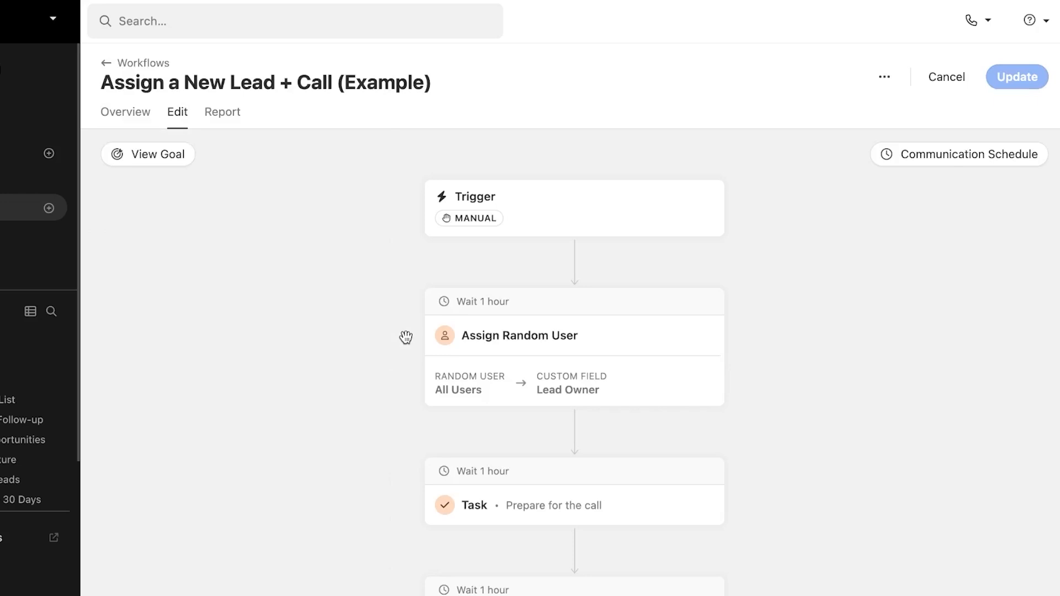
# Step: Review the workflow's steps, briefly opening and dismissing the add-step choices after the trigger
pyautogui.scroll(-7, 577, 331)
pyautogui.scroll(6, 579, 331)
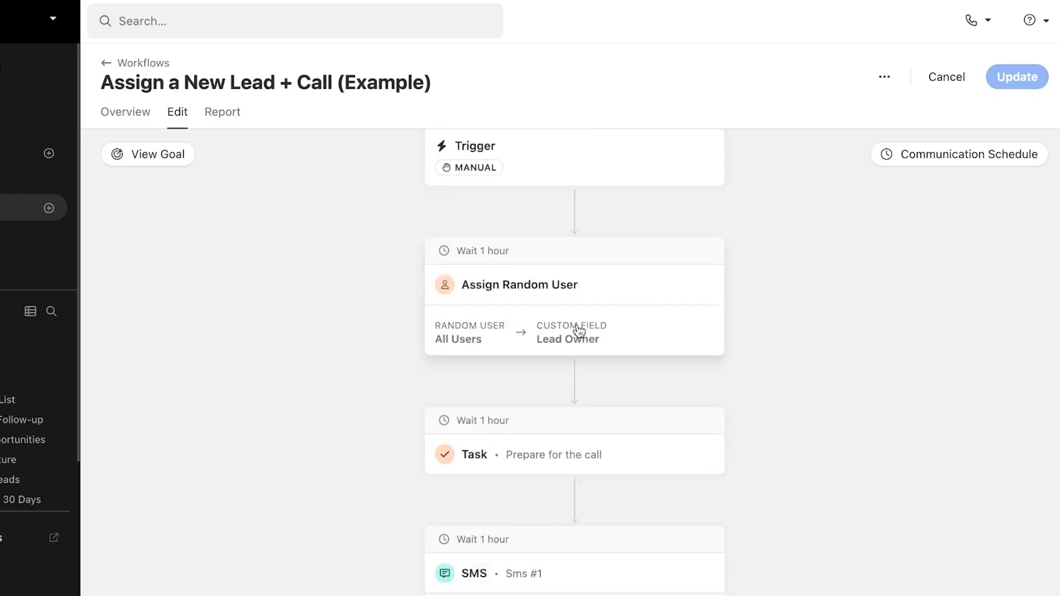
pyautogui.scroll(1, 579, 331)
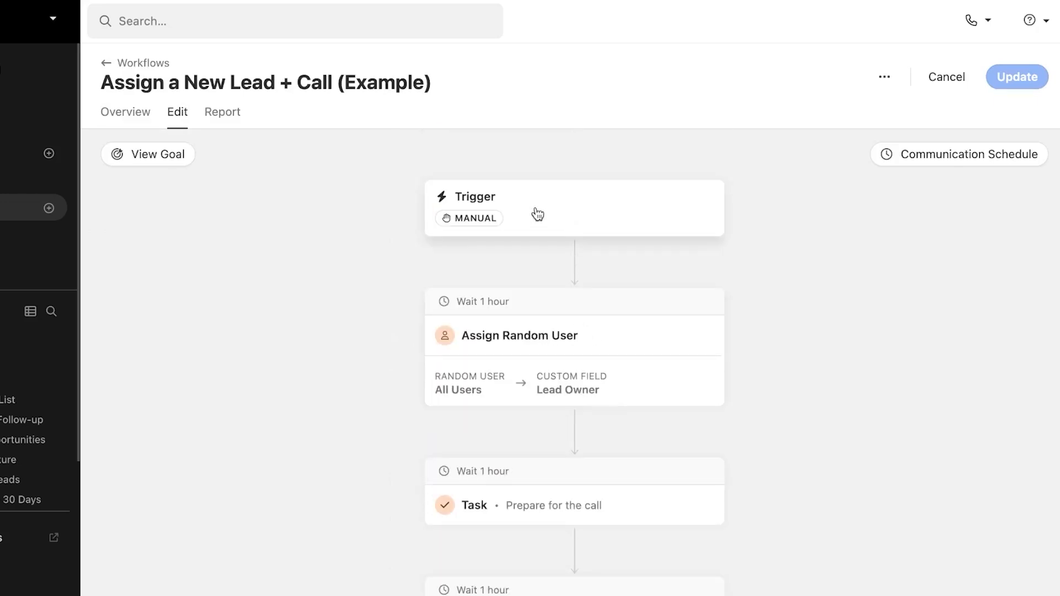
pyautogui.moveTo(576, 270)
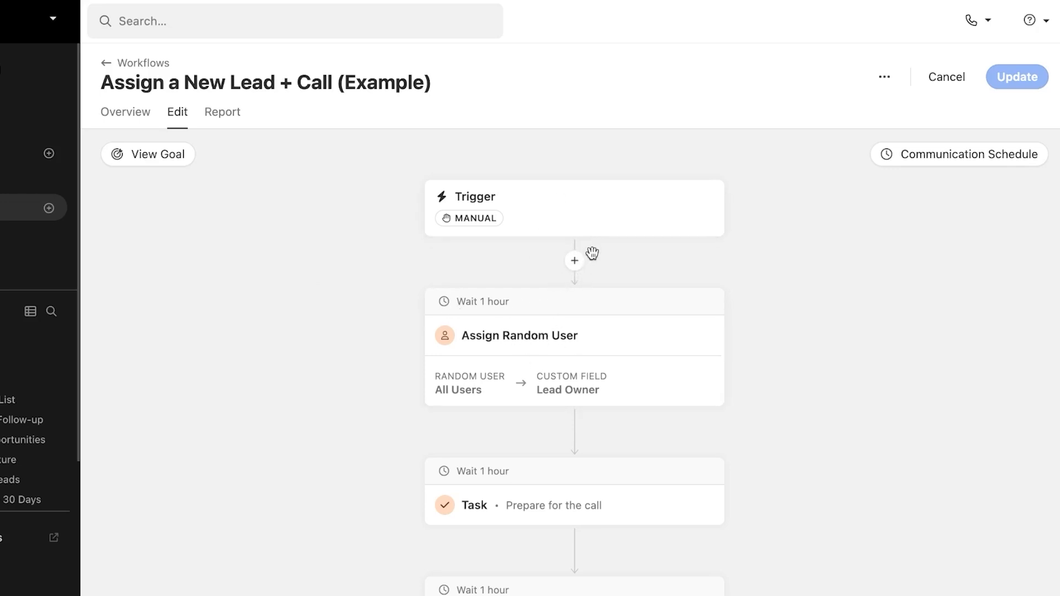
pyautogui.click(576, 263)
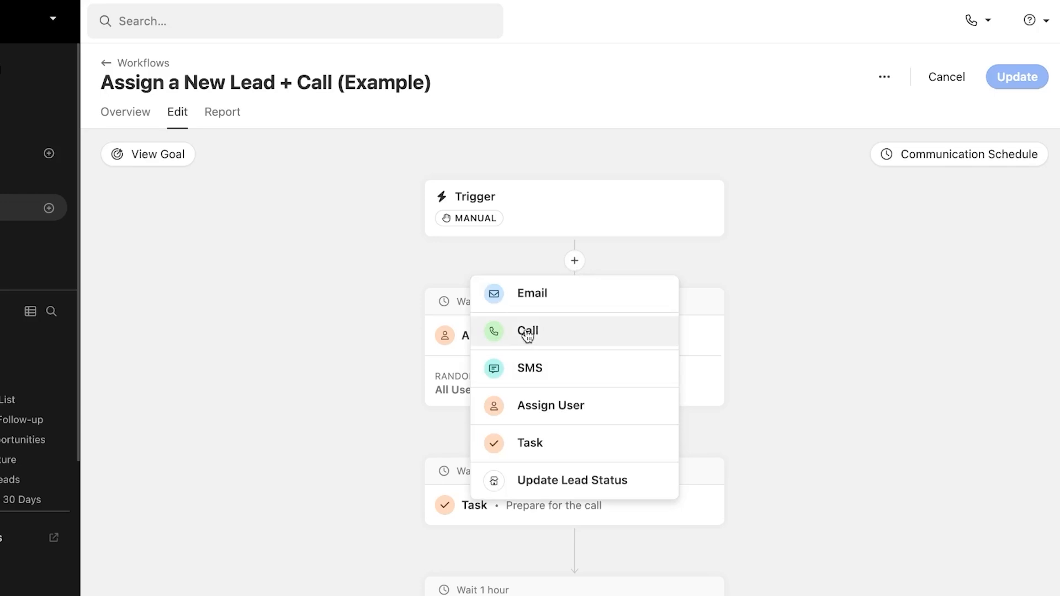
pyautogui.click(879, 394)
pyautogui.scroll(-2, 744, 405)
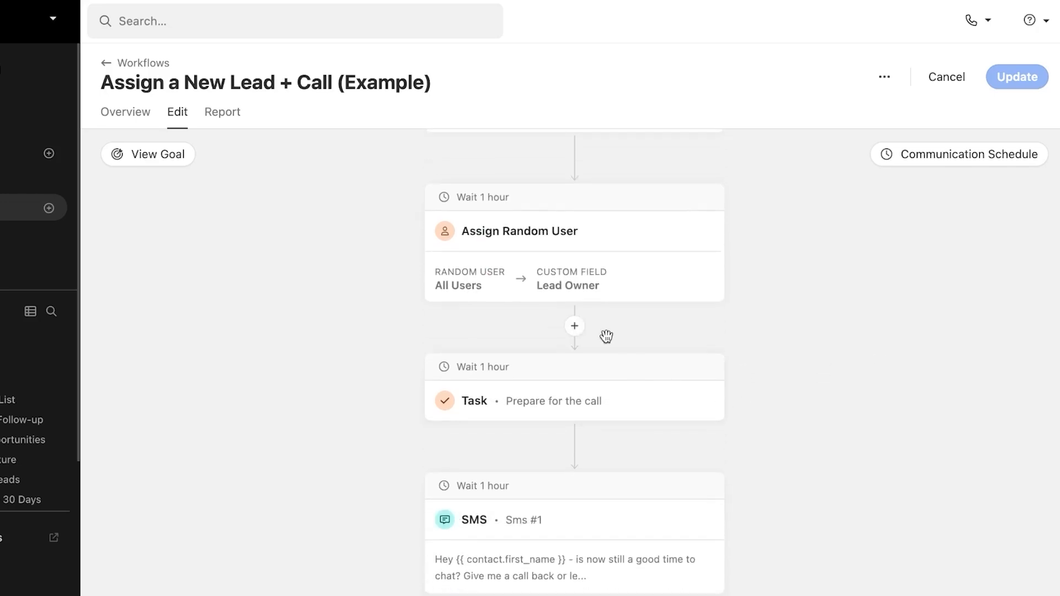
pyautogui.moveTo(498, 461)
pyautogui.scroll(-2, 498, 529)
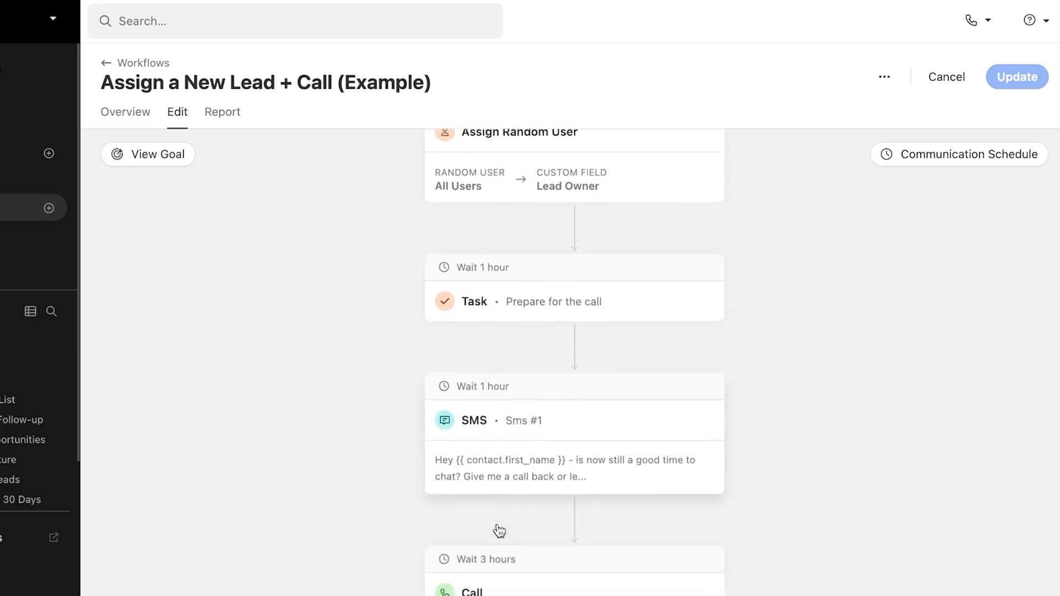
pyautogui.scroll(-4, 530, 542)
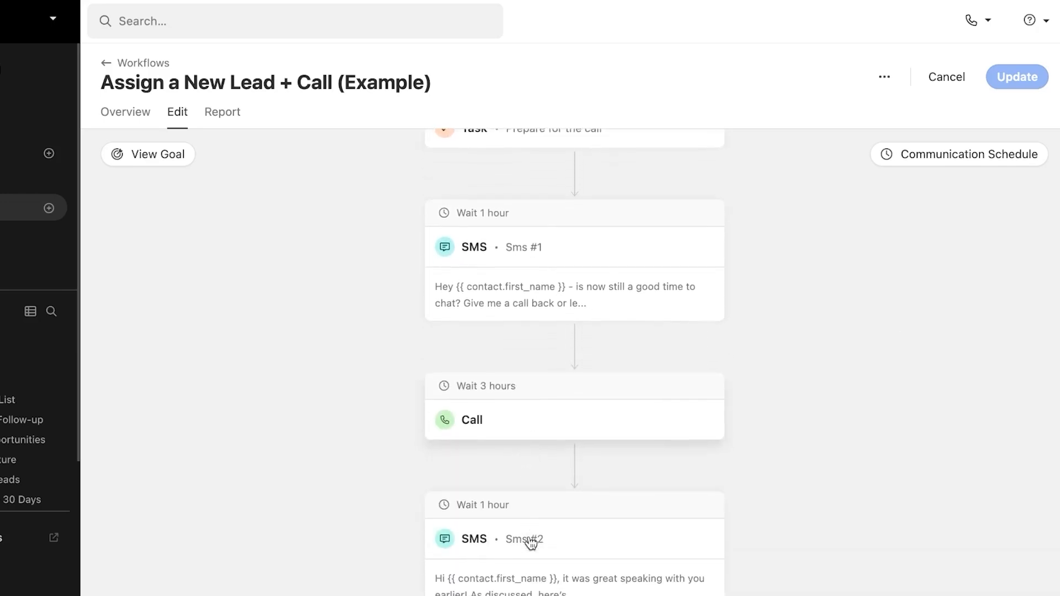
pyautogui.scroll(5, 531, 544)
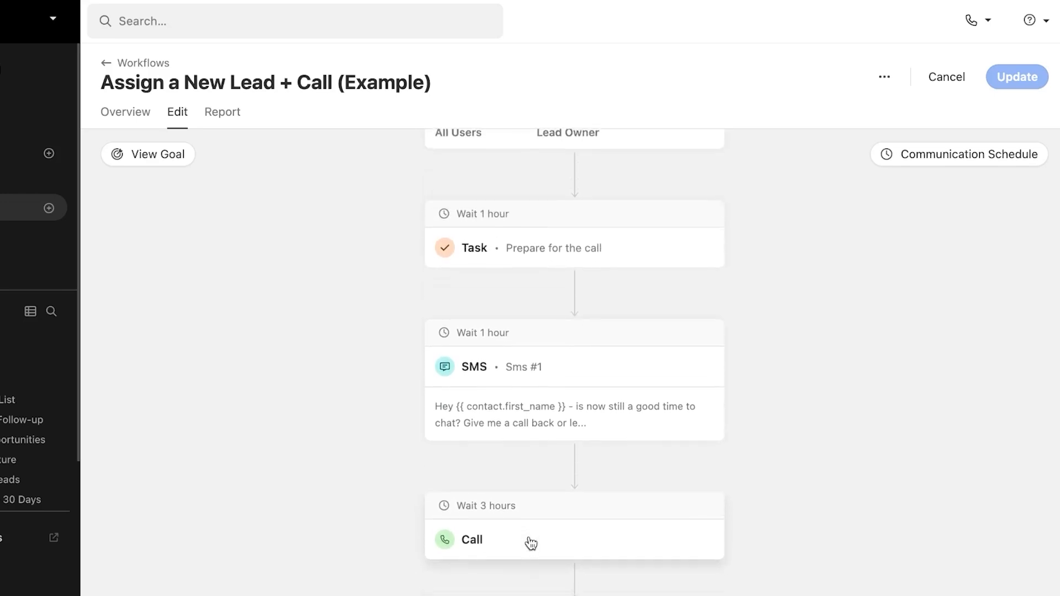
pyautogui.scroll(-1, 531, 544)
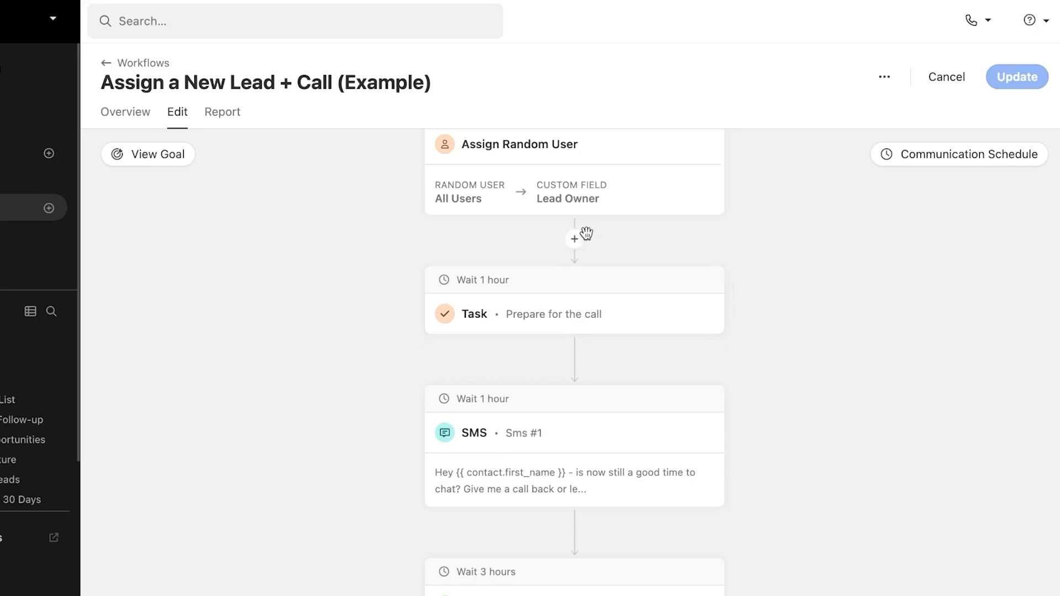
# Step: Insert an Email step after Assign Random User with a 1 hour delay
pyautogui.click(577, 242)
pyautogui.click(558, 274)
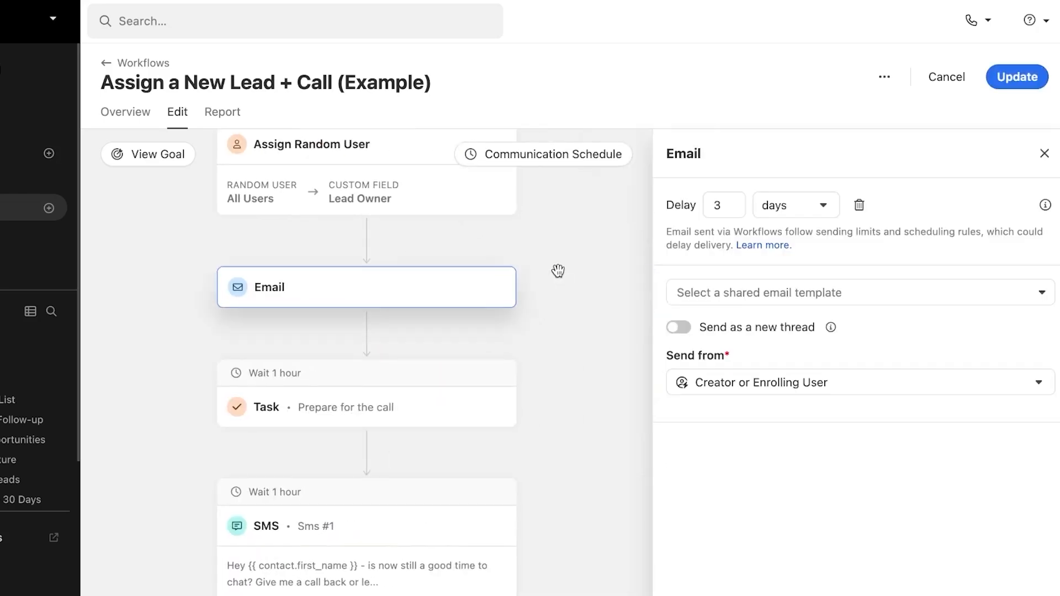
pyautogui.click(743, 204)
pyautogui.press('BackSpace')
pyautogui.click(815, 214)
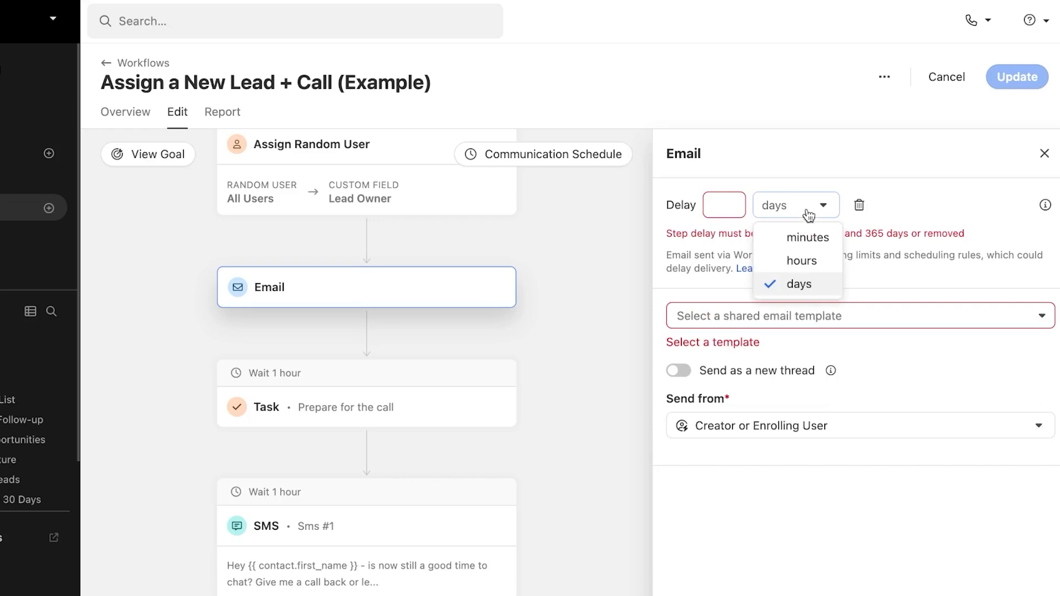
pyautogui.click(795, 261)
pyautogui.click(725, 205)
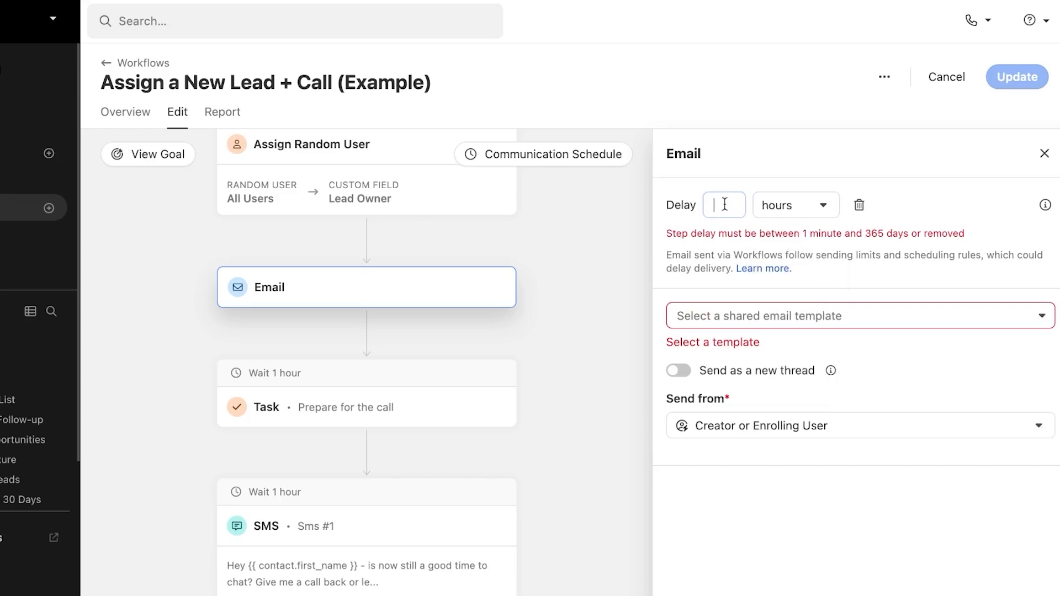
pyautogui.write('1')
# Step: Use the Email 2 - Follow-up #1 (Example) template, keeping Creator or Enrolling User as sender
pyautogui.click(776, 292)
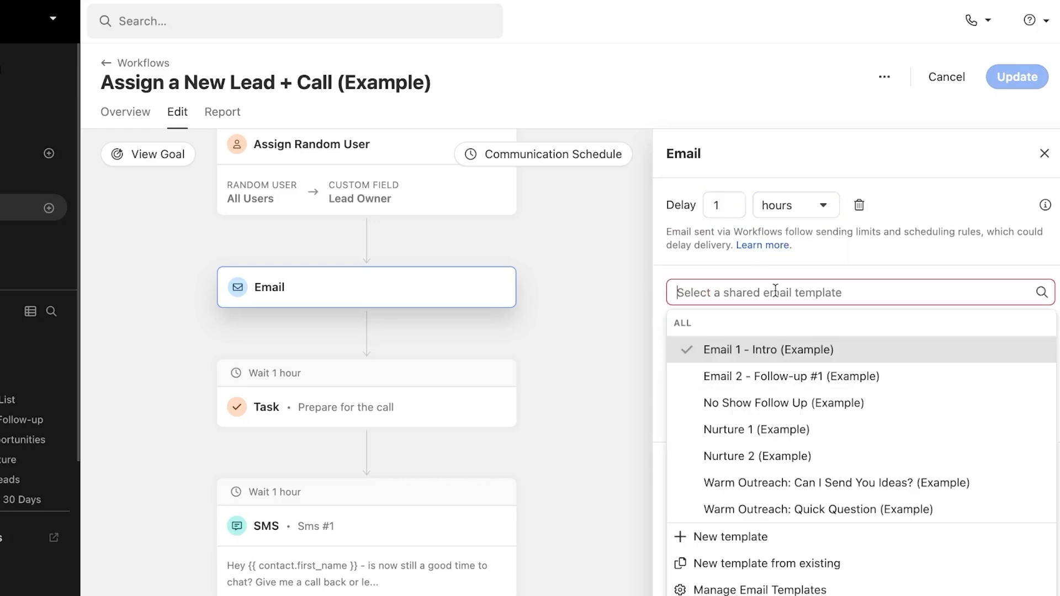
pyautogui.click(772, 379)
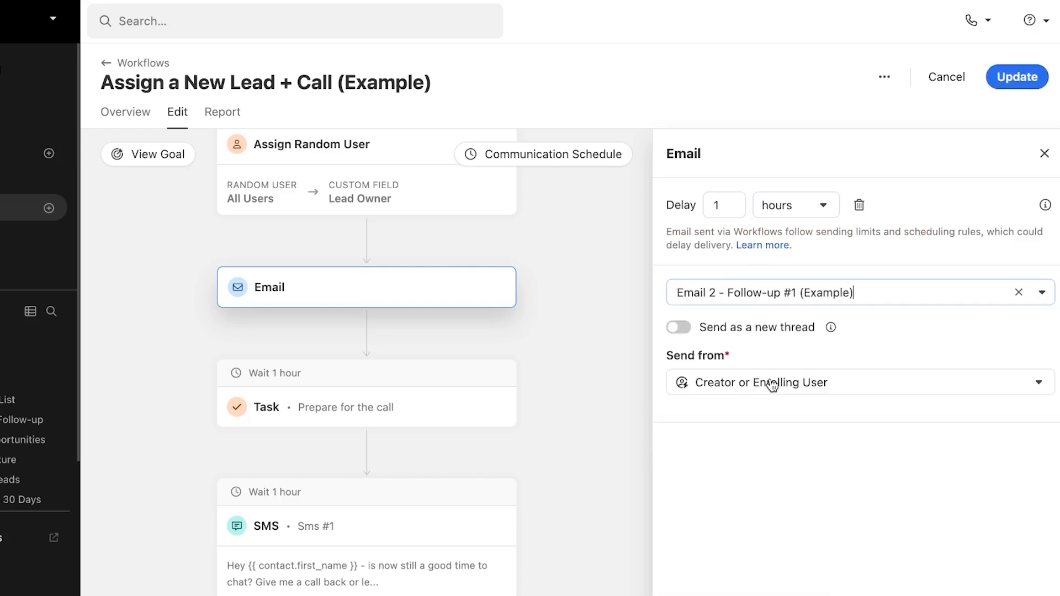
pyautogui.click(763, 395)
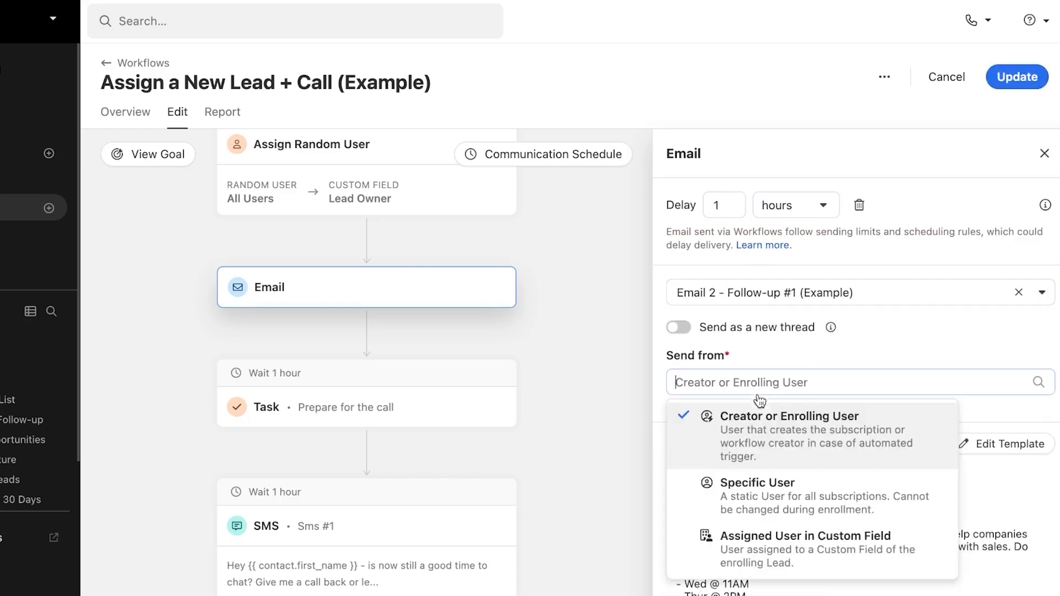
pyautogui.click(749, 438)
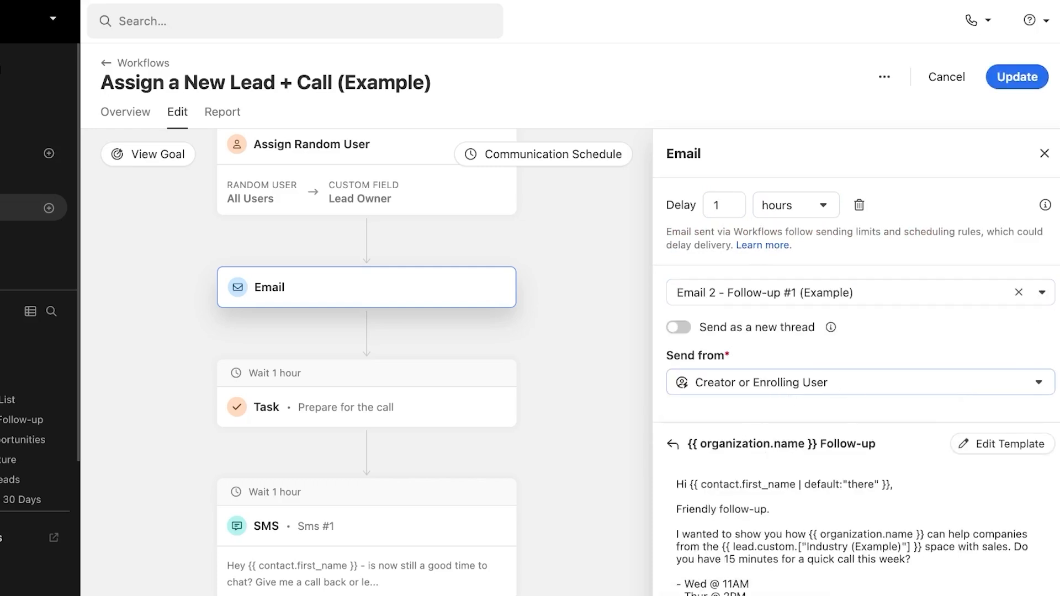
pyautogui.press('Escape')
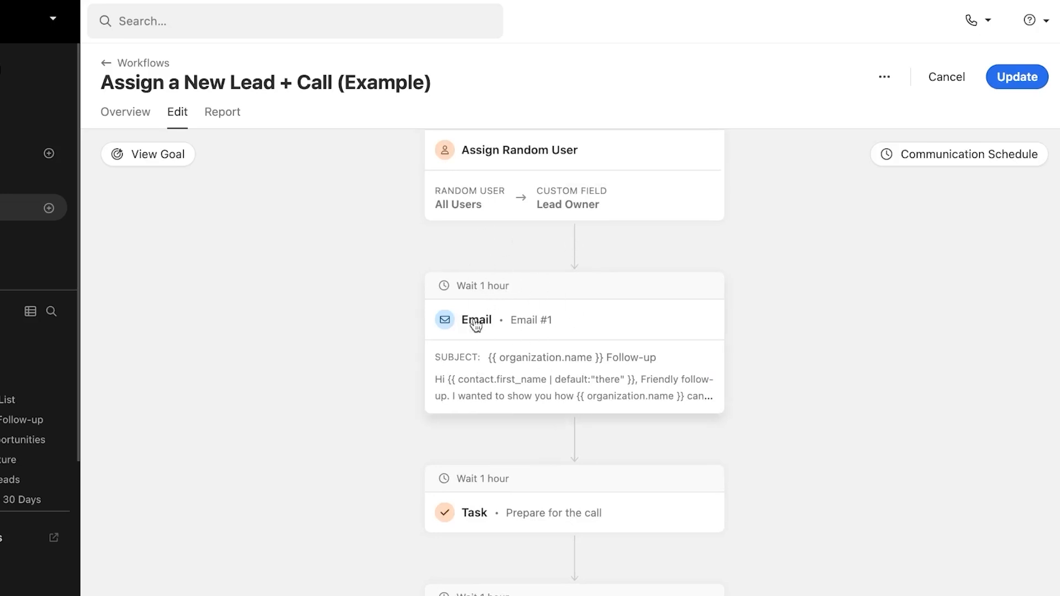
# Step: Add an Email step at the end of the workflow with a 1 day delay
pyautogui.scroll(-10, 485, 333)
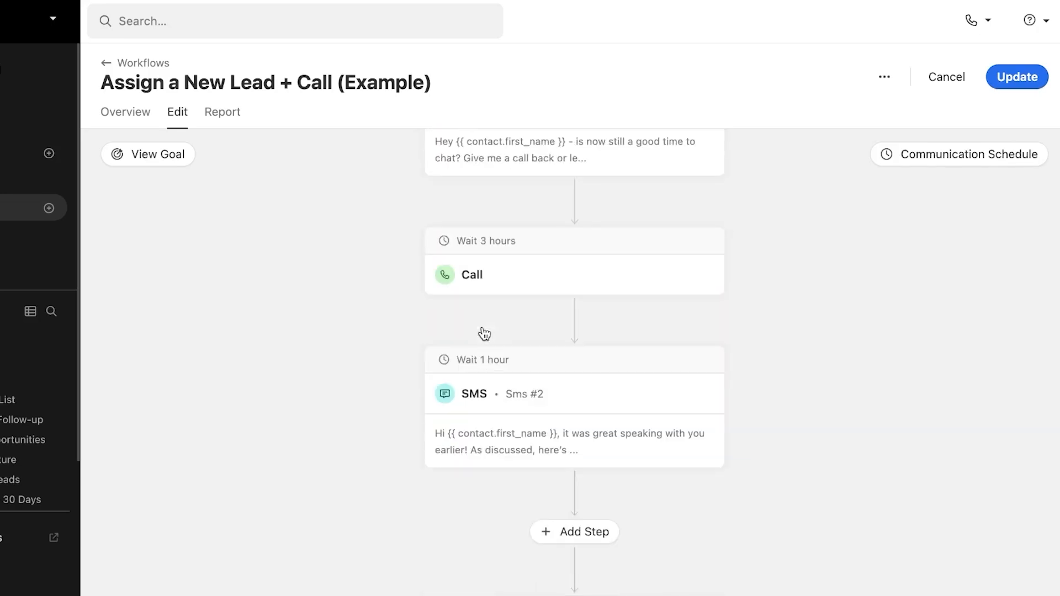
pyautogui.click(580, 543)
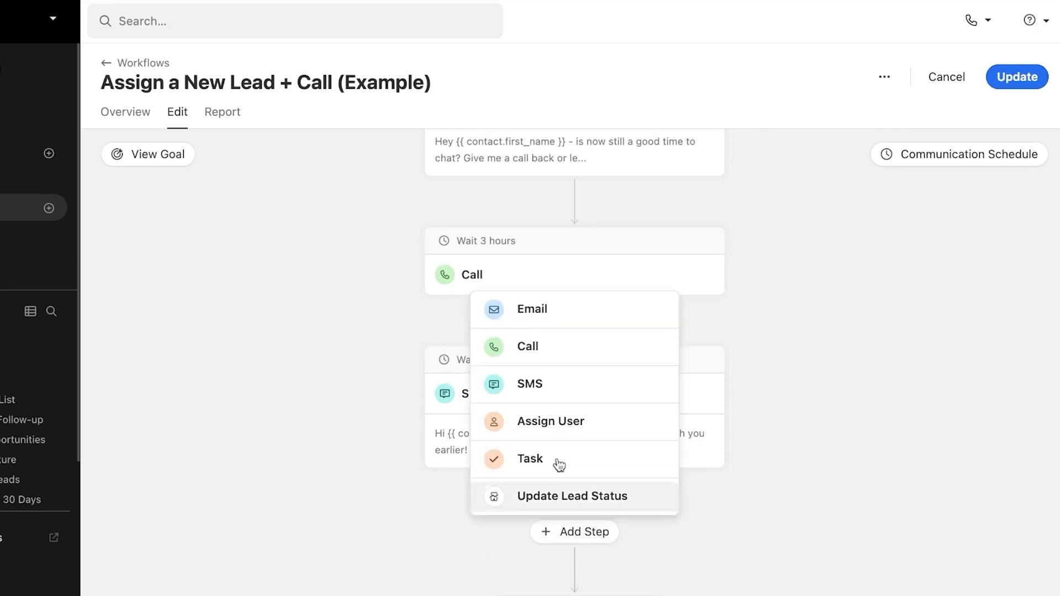
pyautogui.click(542, 313)
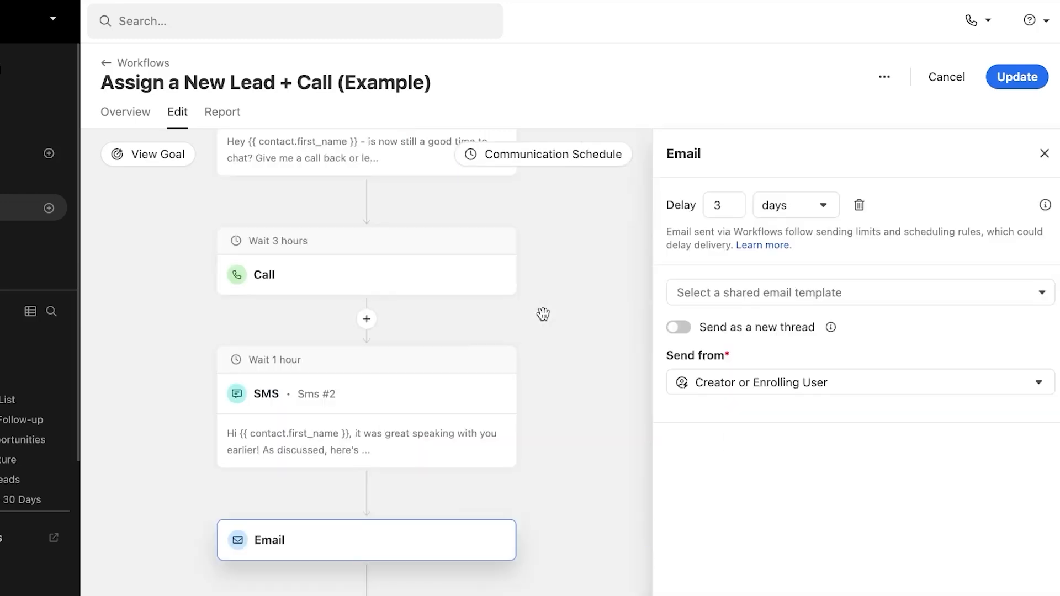
pyautogui.click(734, 203)
pyautogui.press('BackSpace')
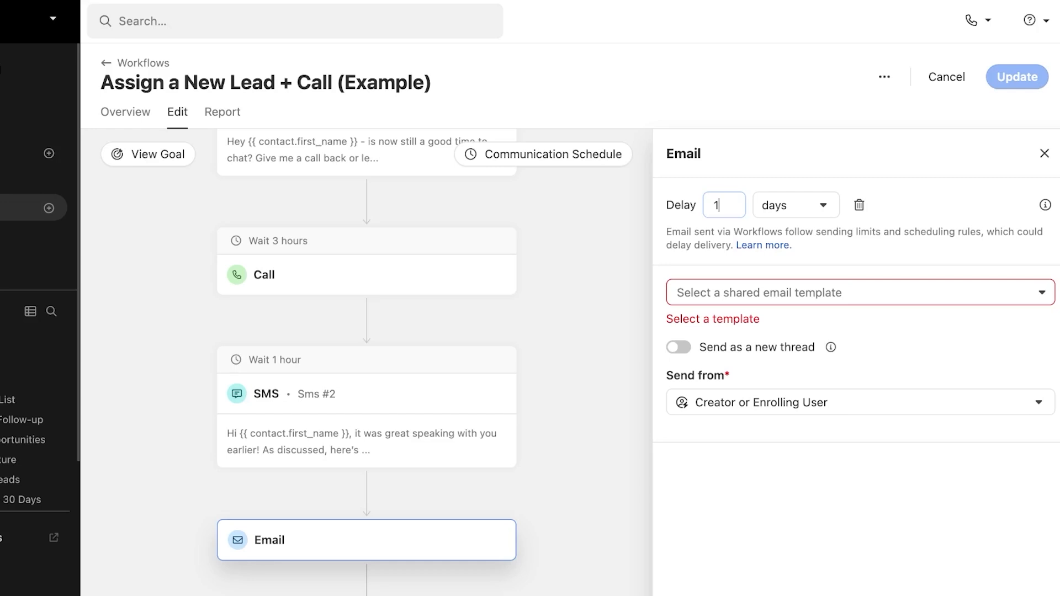
pyautogui.click(804, 213)
pyautogui.click(801, 285)
# Step: Give that email the No Show Follow Up (Example) template and review the finished workflow
pyautogui.click(734, 301)
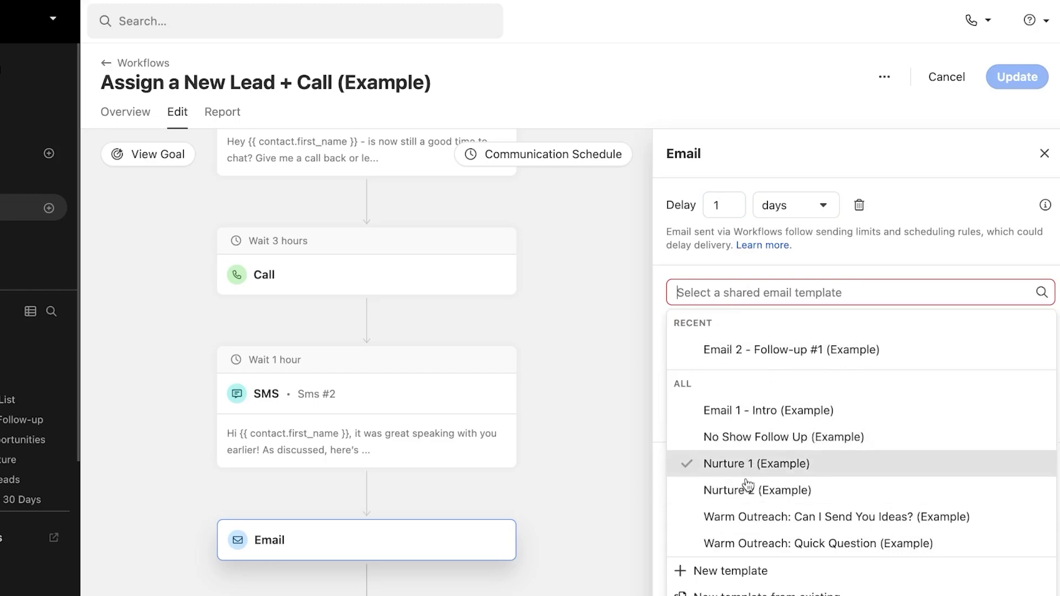
pyautogui.click(739, 442)
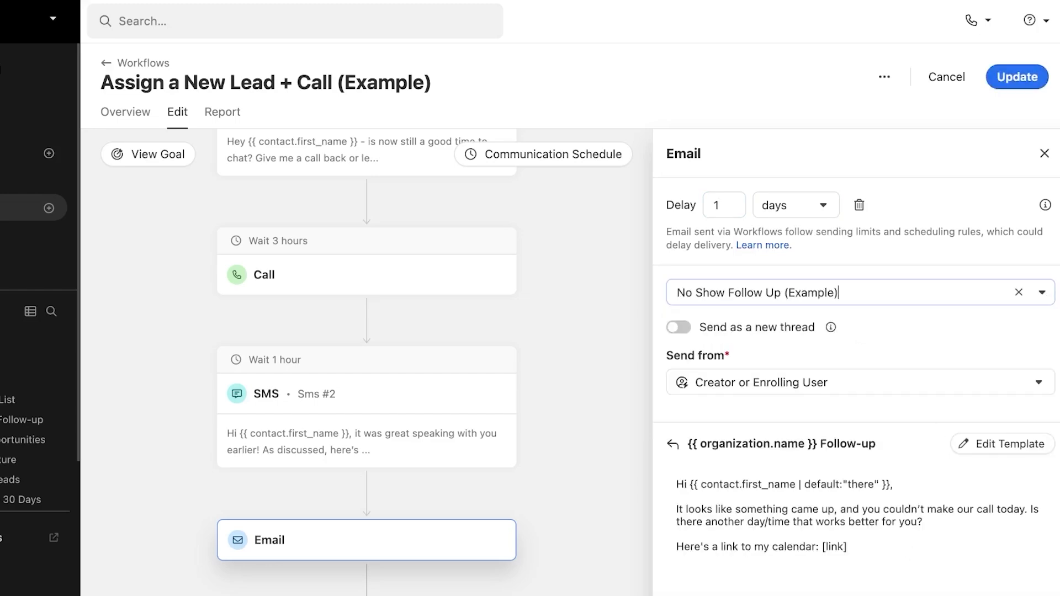
pyautogui.click(1044, 153)
pyautogui.scroll(-4, 630, 422)
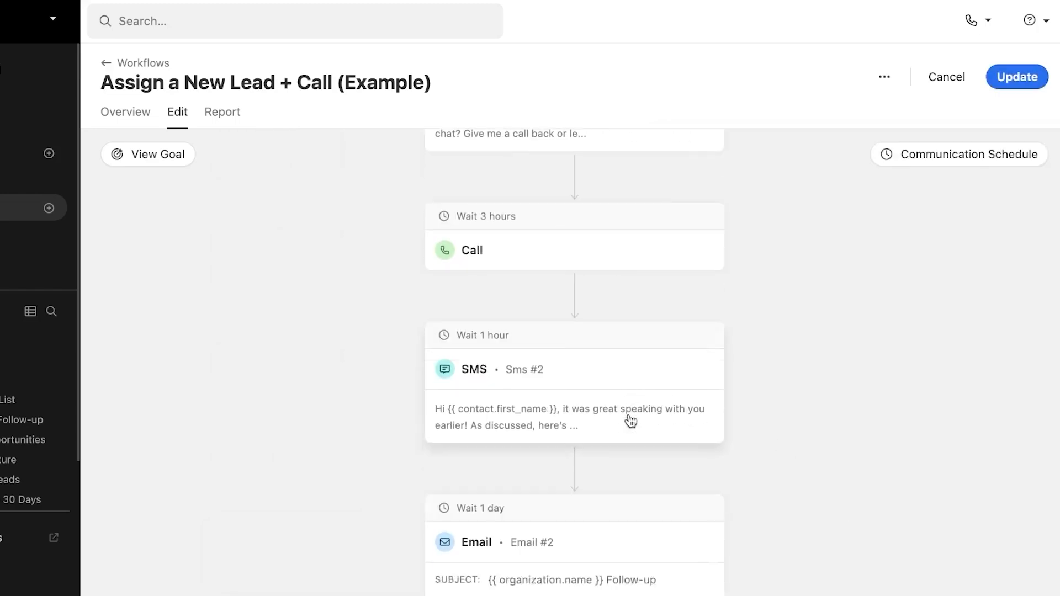
pyautogui.scroll(15, 630, 421)
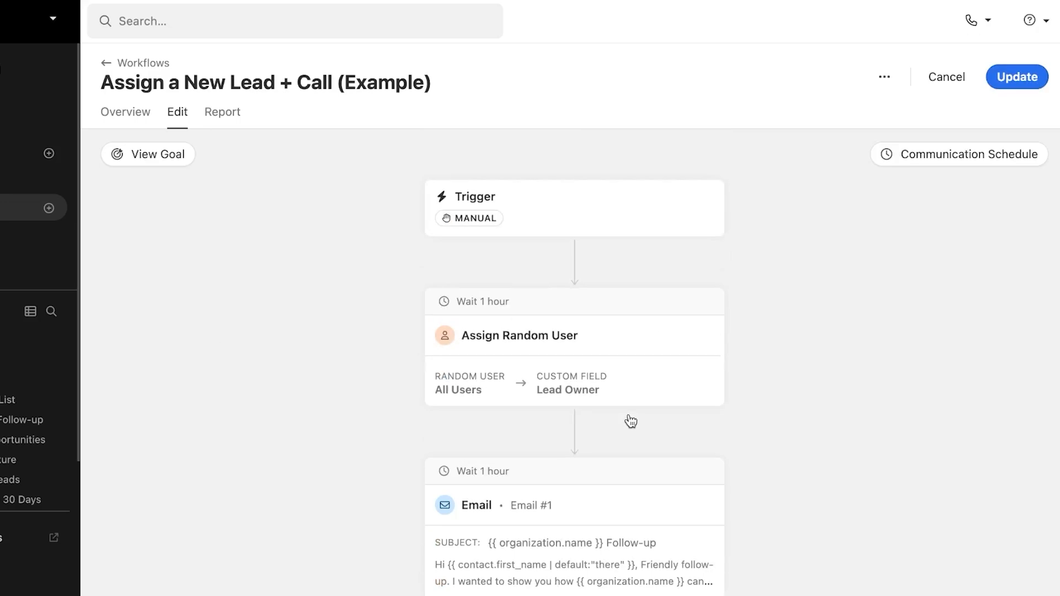
pyautogui.scroll(-15, 631, 422)
pyautogui.scroll(15, 631, 422)
pyautogui.scroll(-15, 632, 421)
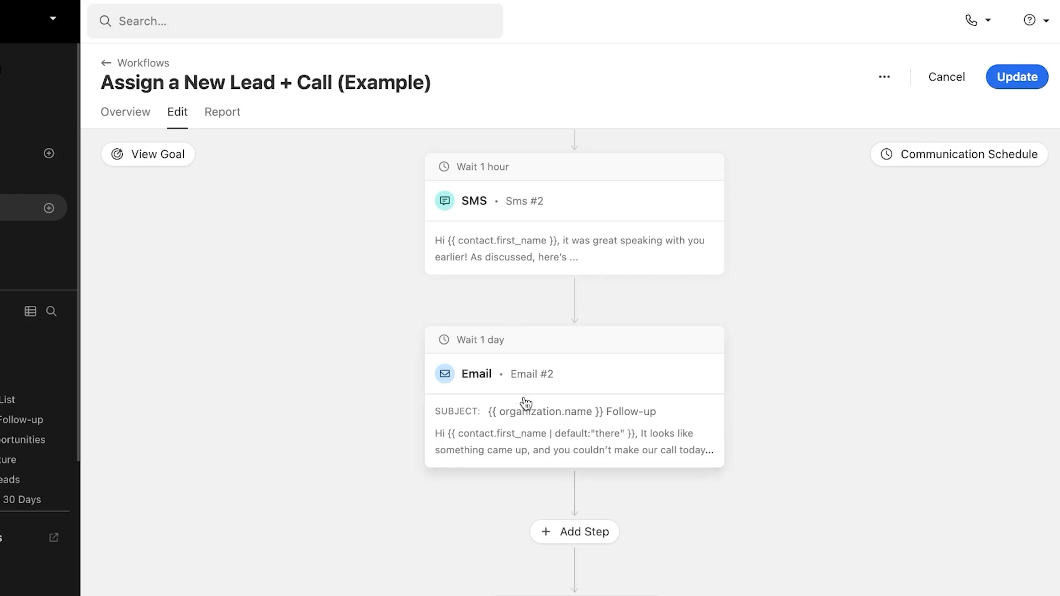
pyautogui.scroll(15, 525, 403)
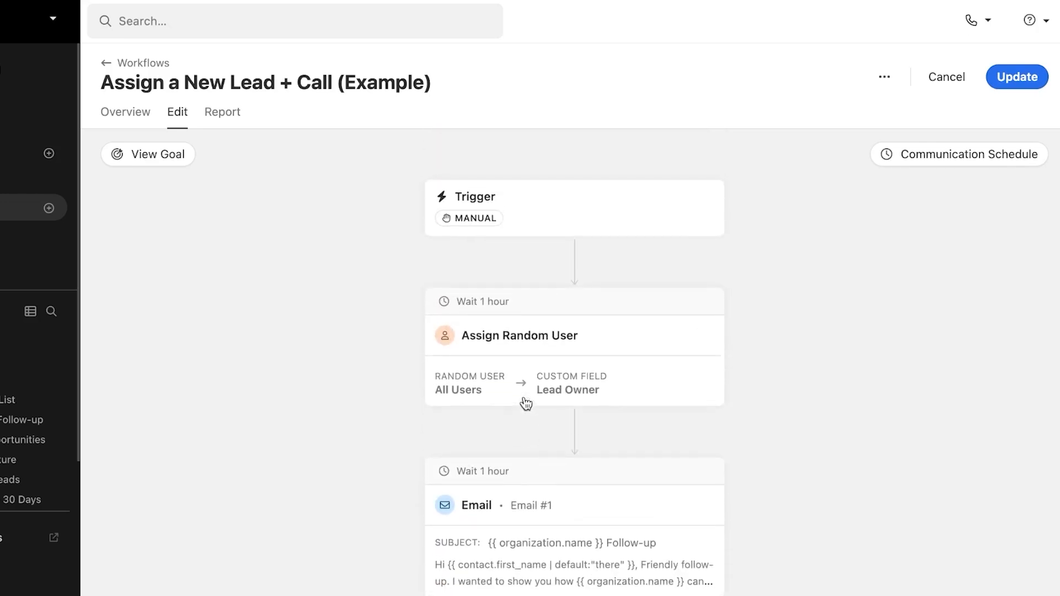
# Step: Leave the example workflow discarding its unsaved edits, and start a new blank workflow
pyautogui.click(108, 65)
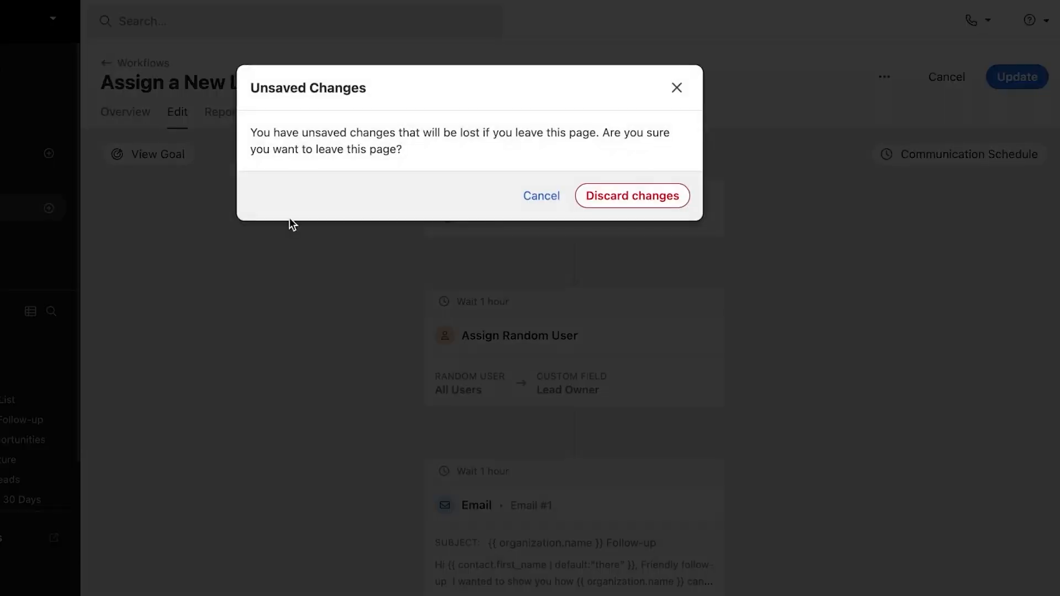
pyautogui.click(607, 192)
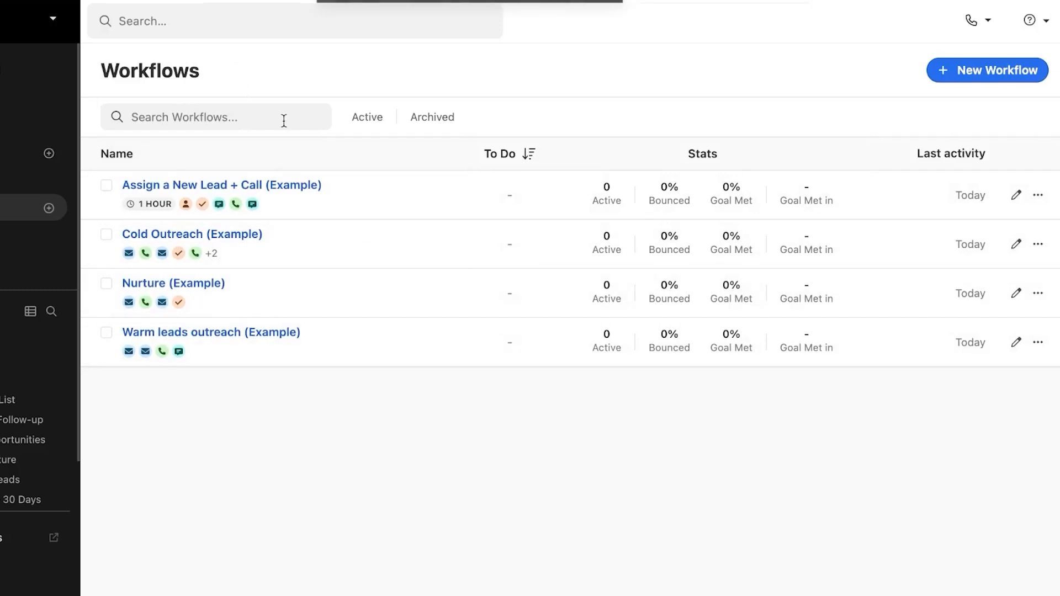
pyautogui.click(955, 70)
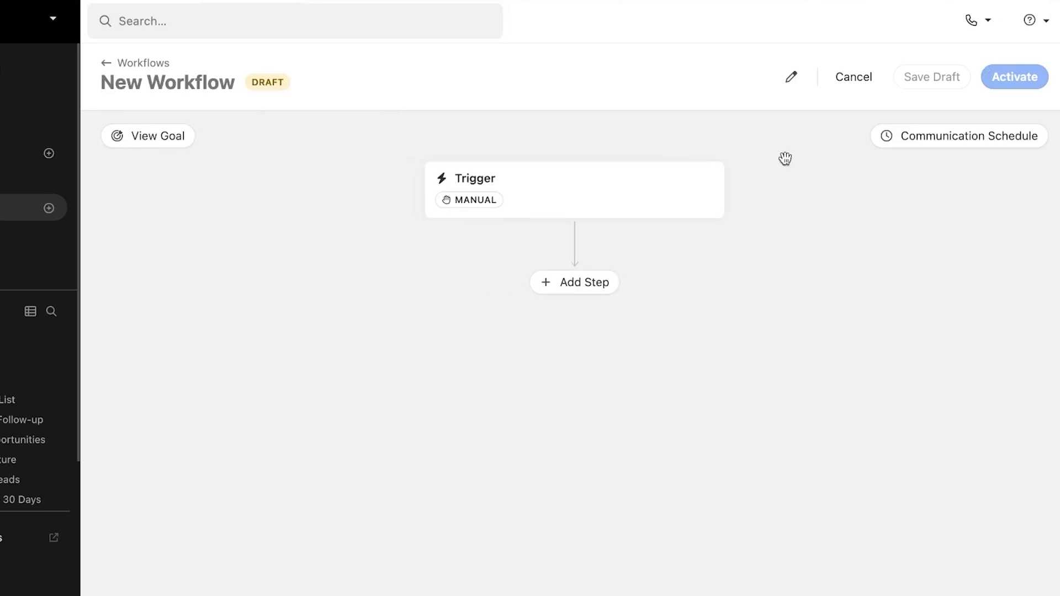
# Step: Add a Call step to the new draft workflow
pyautogui.click(577, 281)
pyautogui.click(542, 351)
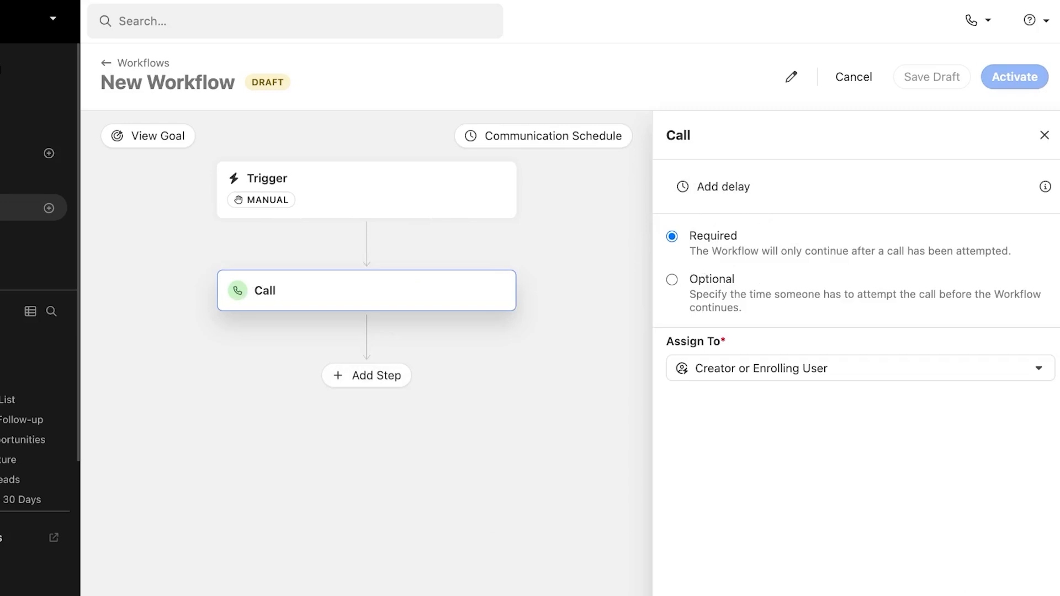
pyautogui.click(884, 594)
# Step: Add an Assign User step delayed 1 hour, then go to the Conversations call history
pyautogui.click(589, 383)
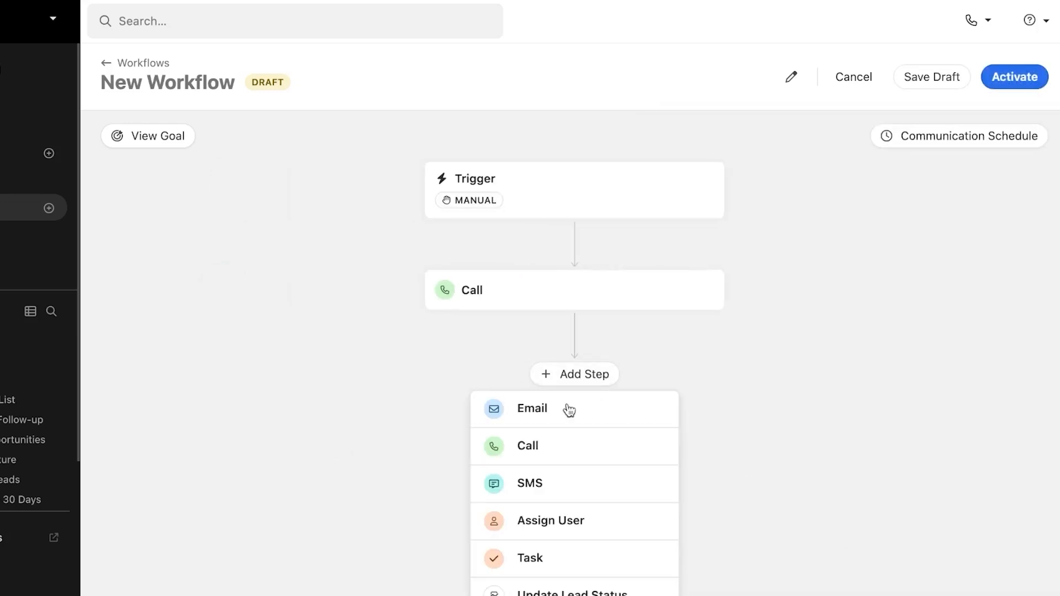
pyautogui.click(540, 521)
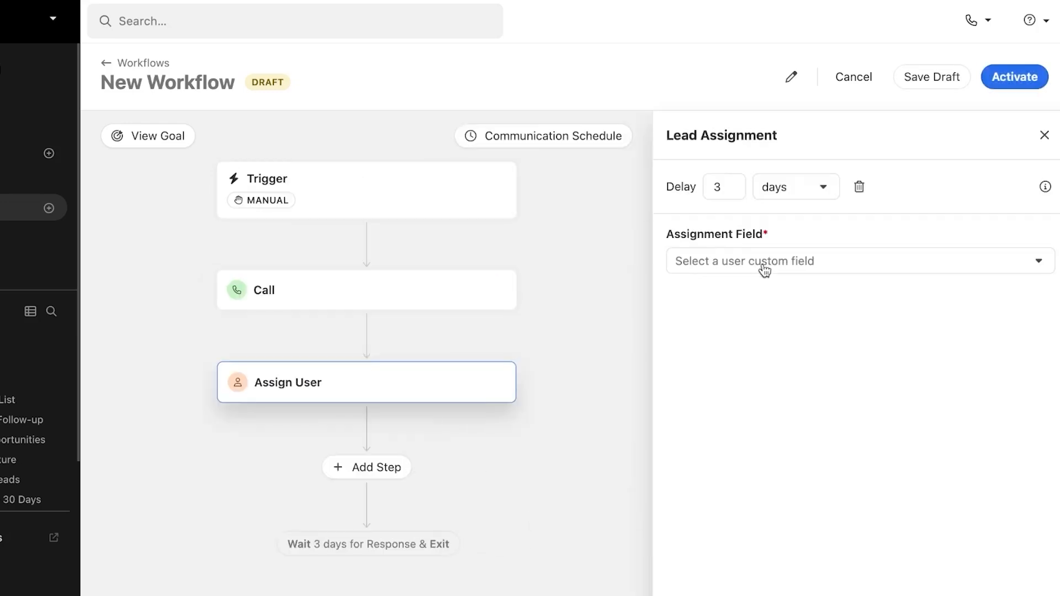
pyautogui.click(722, 190)
pyautogui.press('BackSpace')
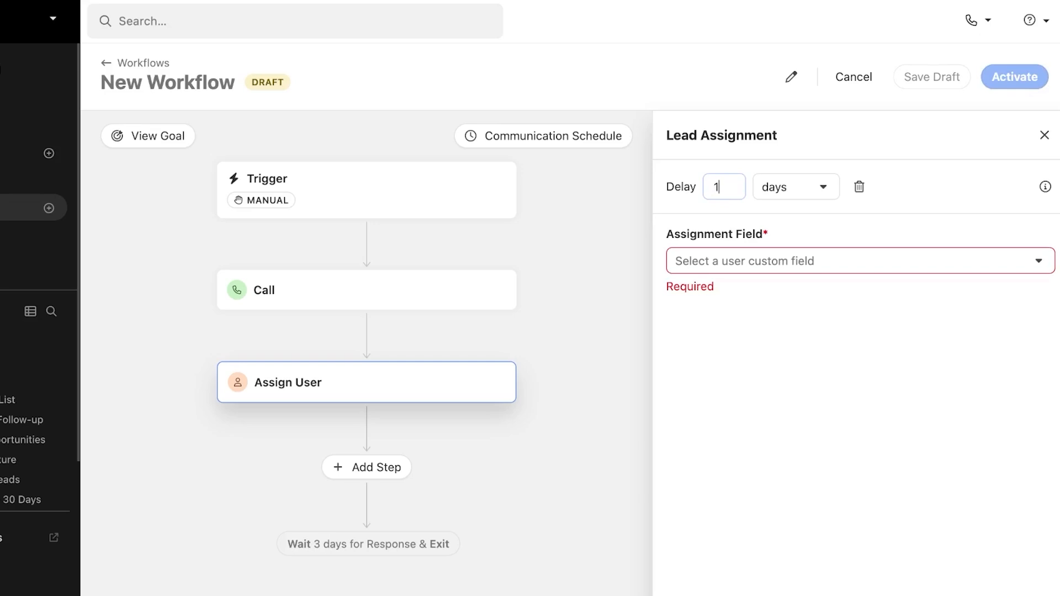
pyautogui.click(827, 184)
pyautogui.click(794, 245)
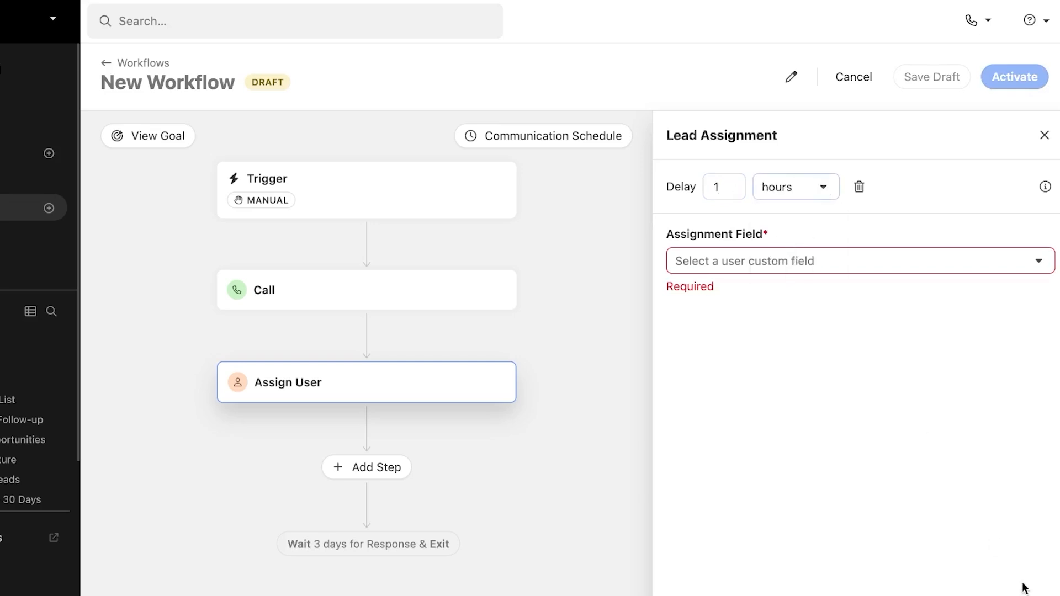
pyautogui.click(547, 480)
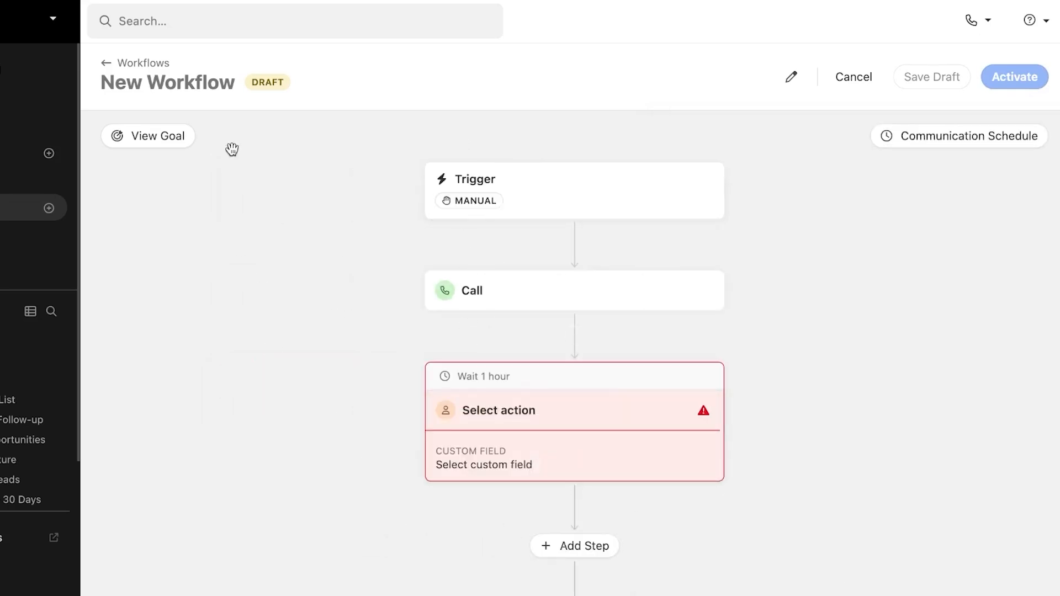
pyautogui.click(97, 243)
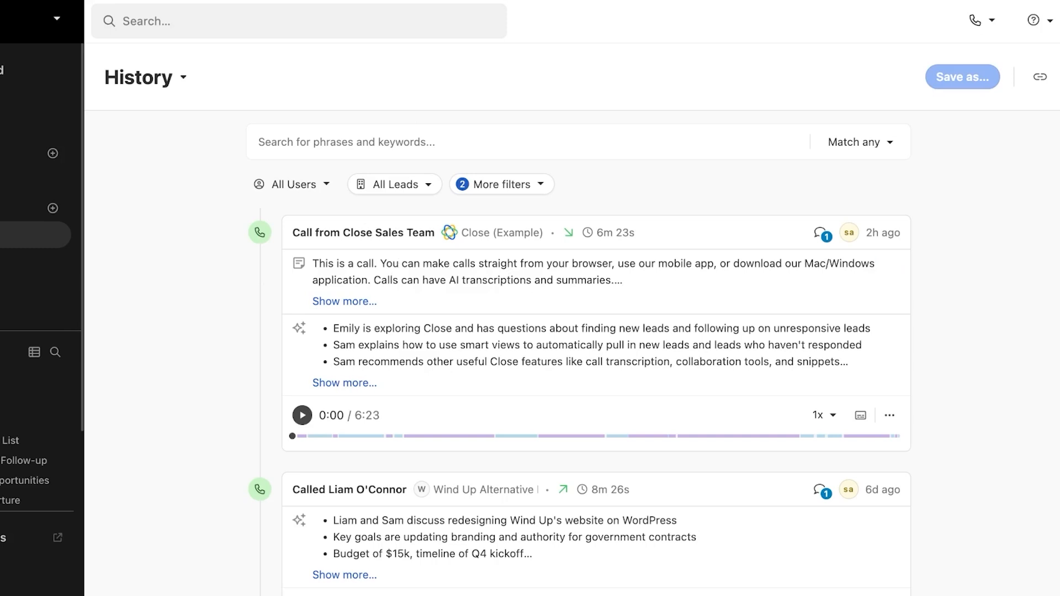
# Step: Open Reports to view the Activity Overview, showing 2 outbound calls and $500 won
pyautogui.click(54, 262)
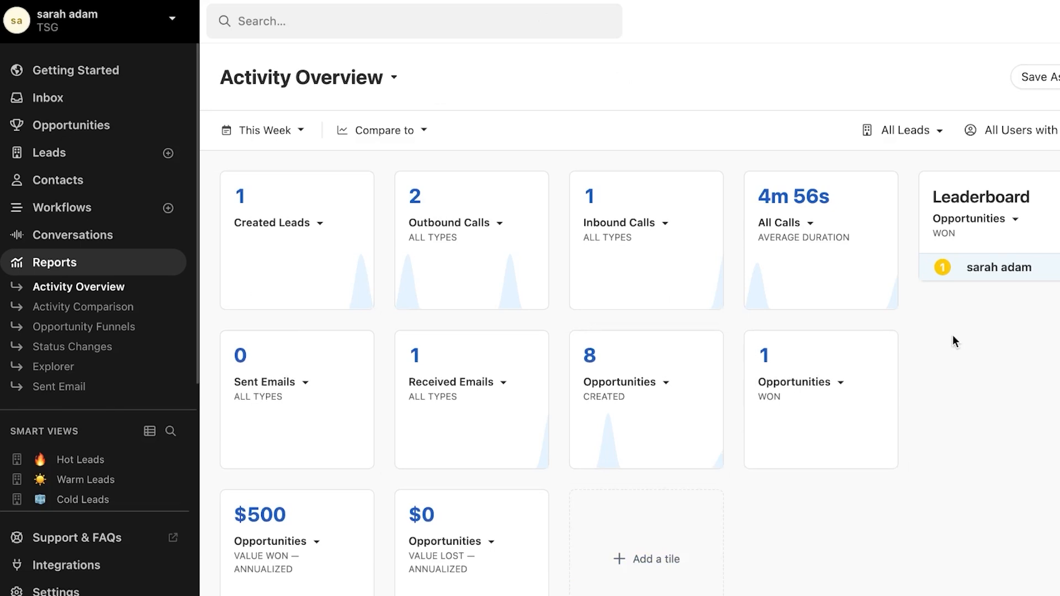
# Step: Browse Hot Leads, Daily Calling List, Cold Leads and Warm Leads, ending on Red Flag Opportunities
pyautogui.scroll(-3, 98, 446)
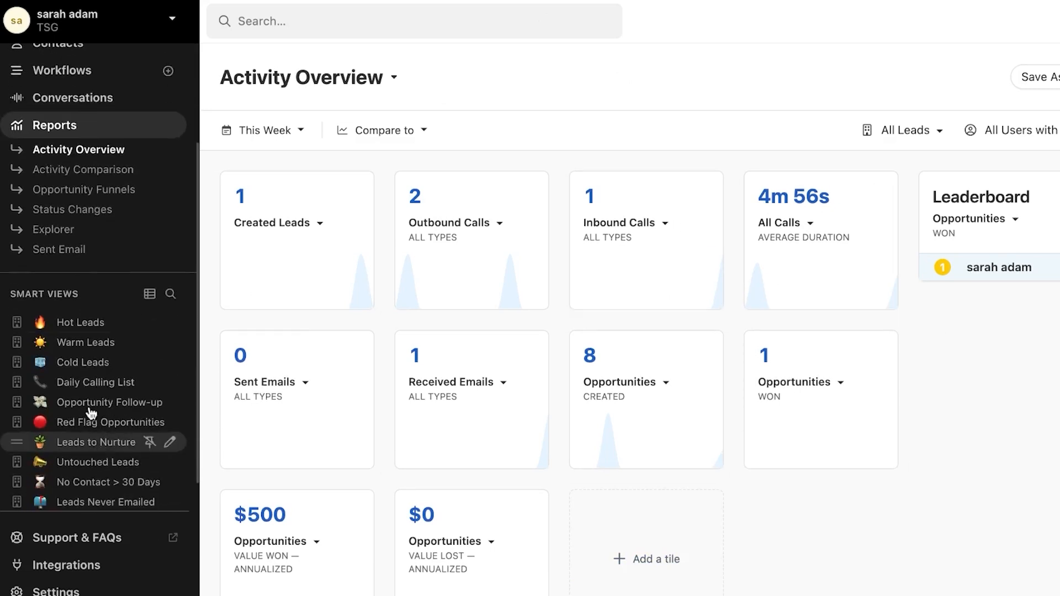
pyautogui.click(77, 323)
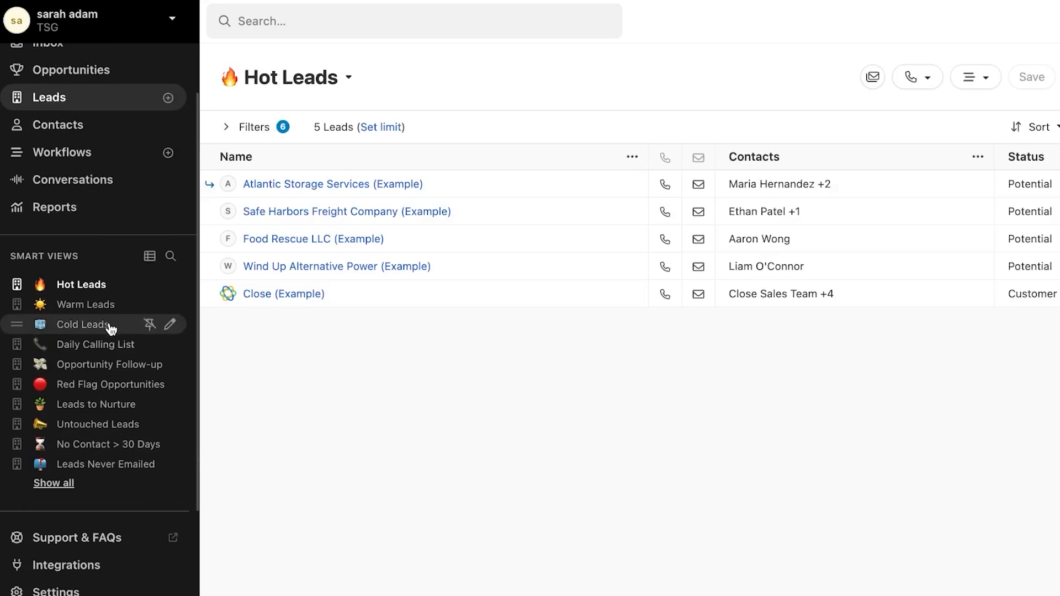
pyautogui.click(93, 340)
pyautogui.click(90, 325)
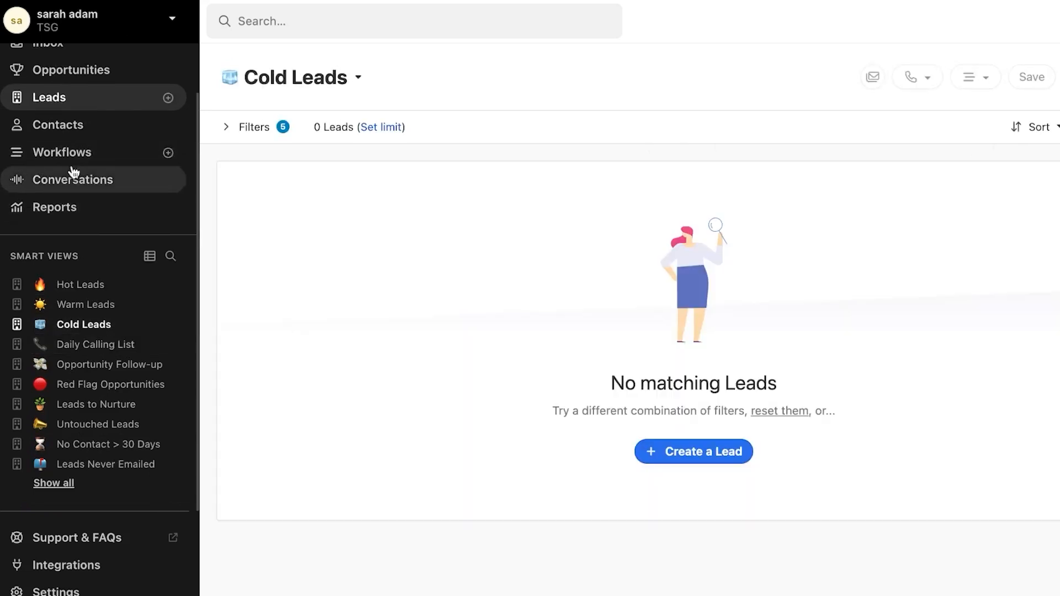
pyautogui.scroll(2, 122, 98)
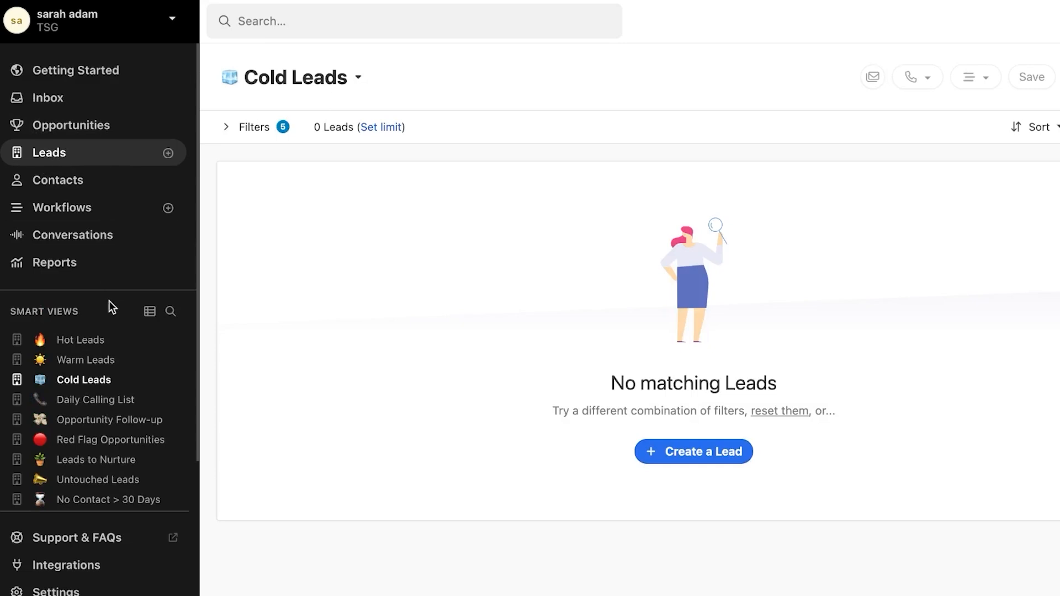
pyautogui.click(88, 361)
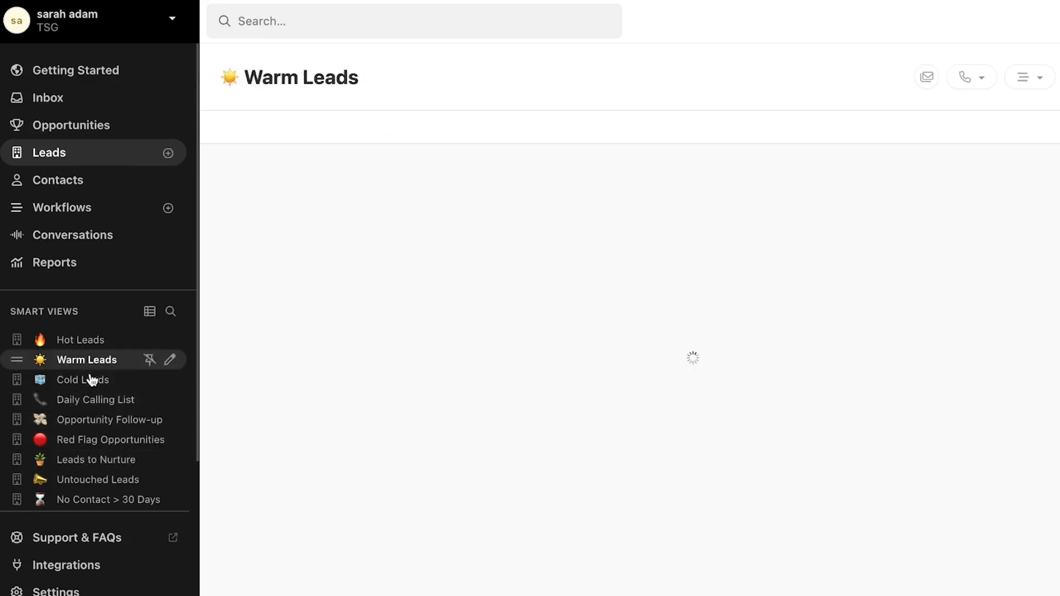
pyautogui.click(91, 381)
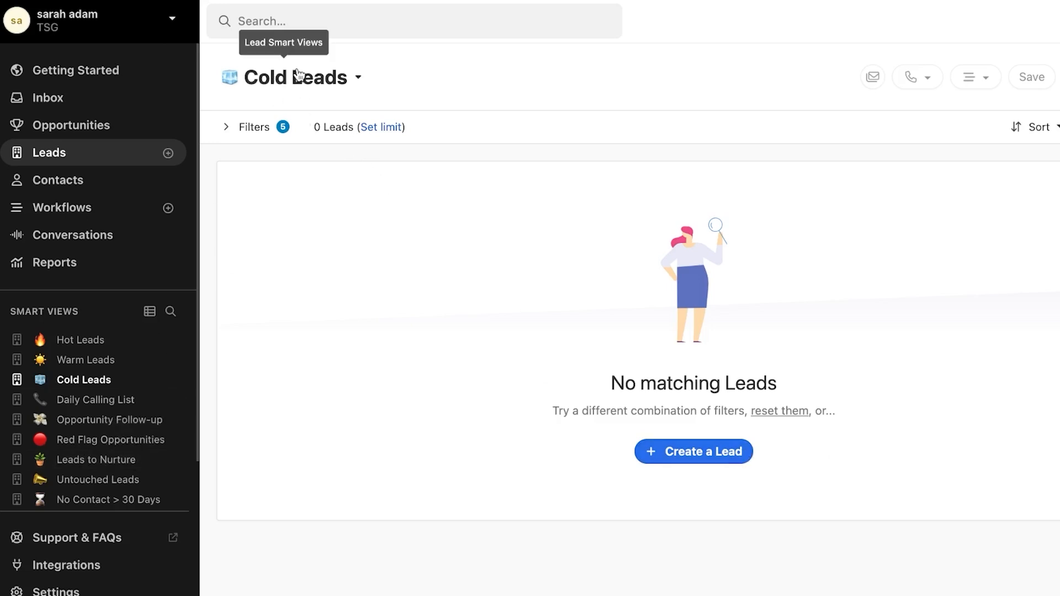
pyautogui.click(131, 404)
pyautogui.click(108, 440)
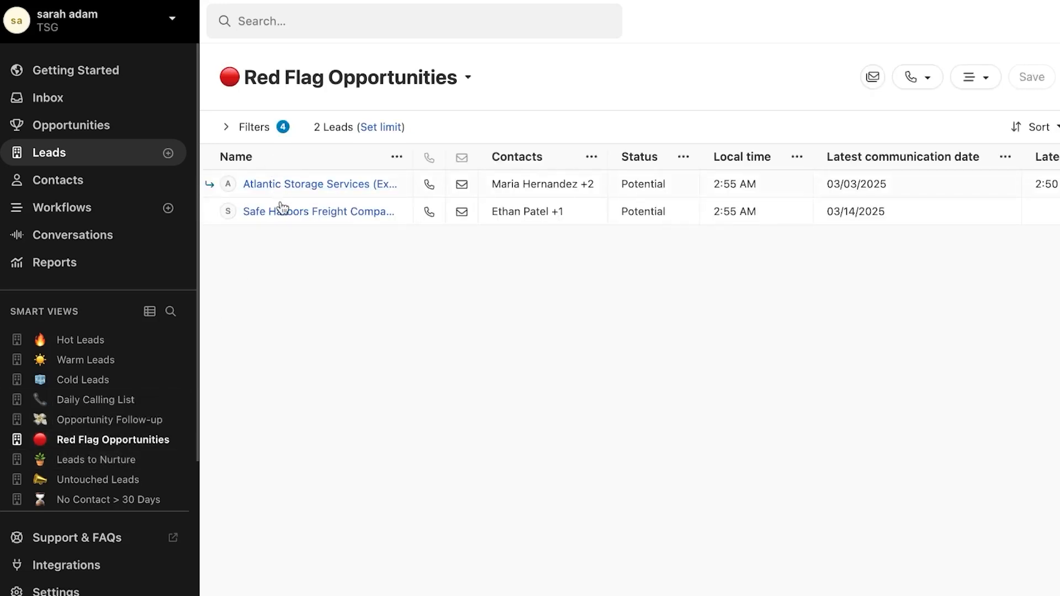
pyautogui.scroll(-2, 95, 427)
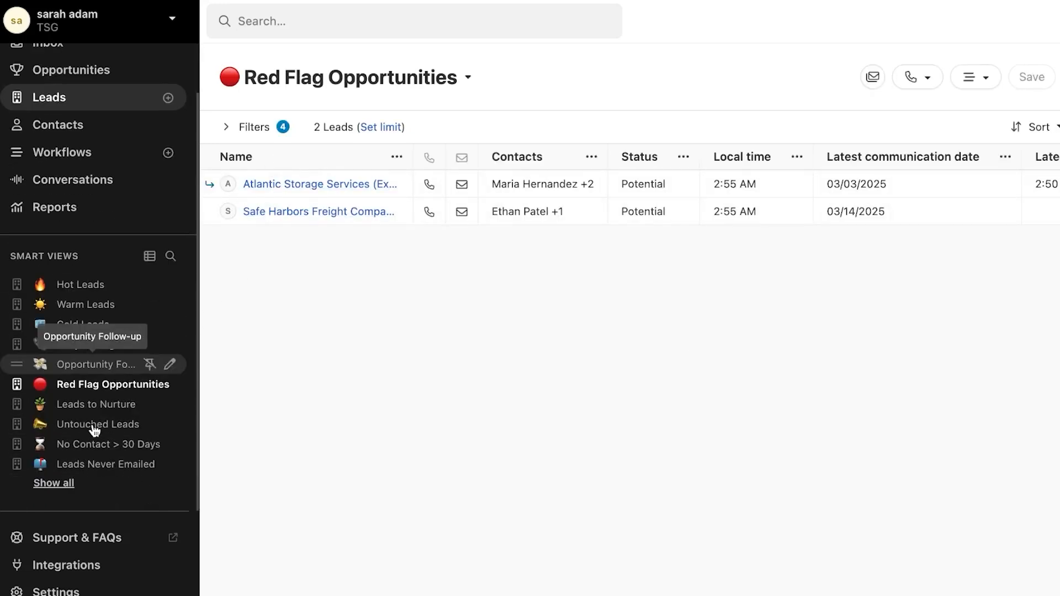
pyautogui.scroll(2, 83, 366)
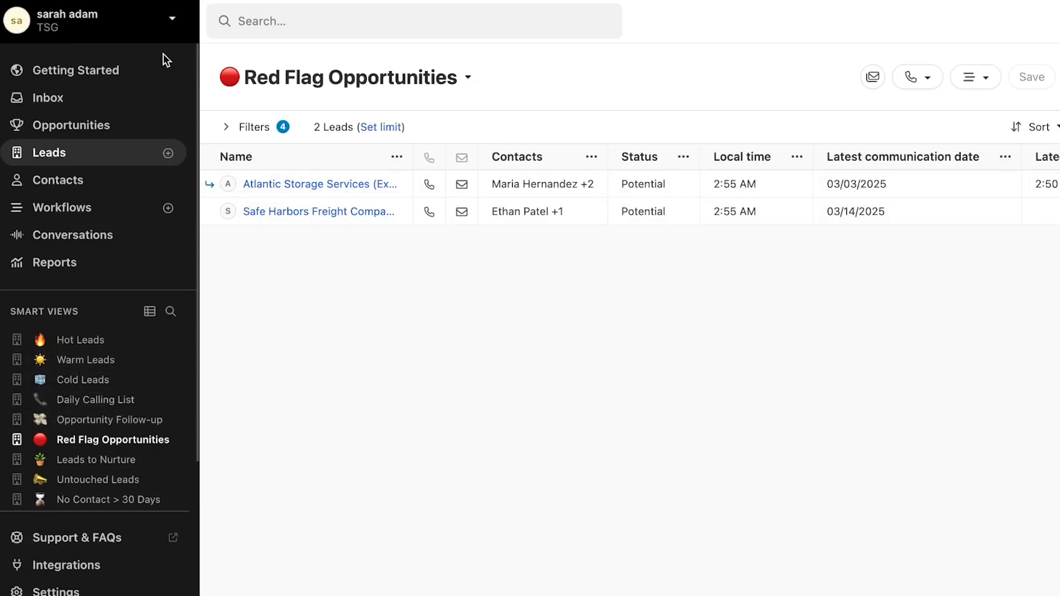
# Step: Open the Getting Started checklist and scroll through its five setup steps
pyautogui.click(83, 75)
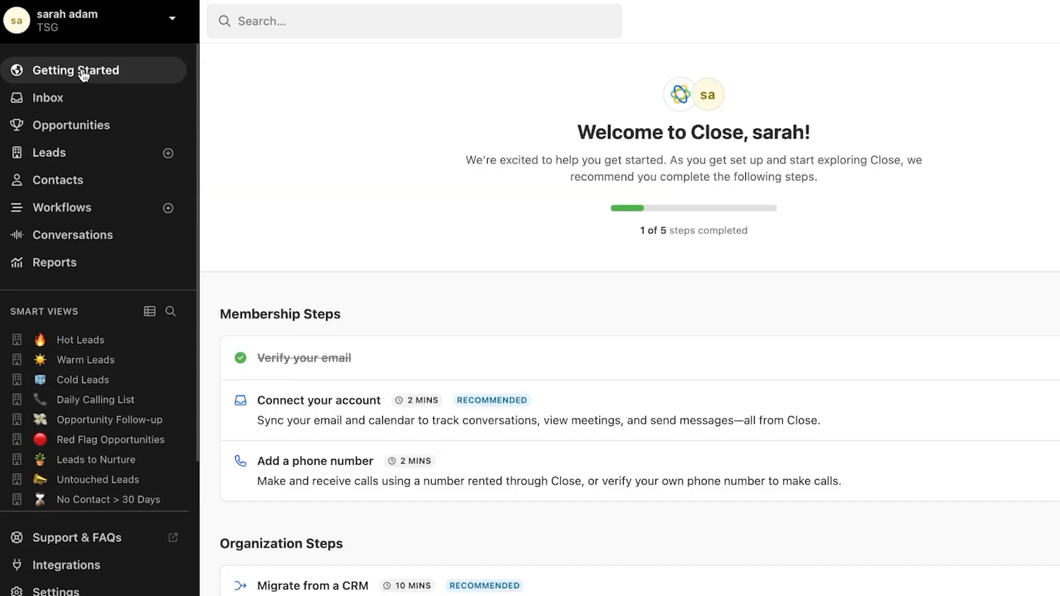
pyautogui.scroll(-6, 511, 332)
pyautogui.scroll(6, 512, 332)
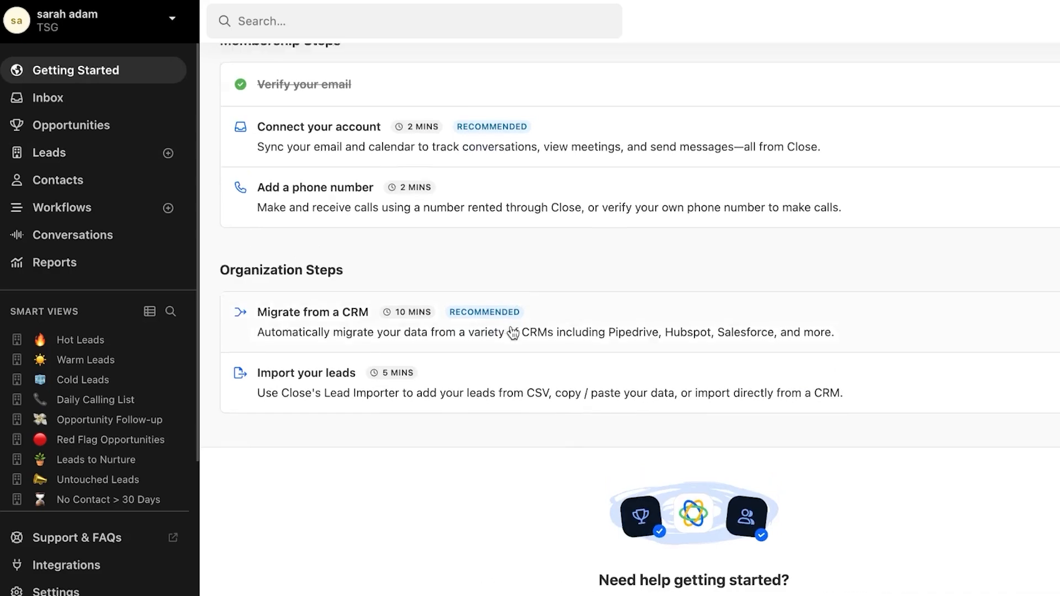
pyautogui.scroll(-5, 514, 333)
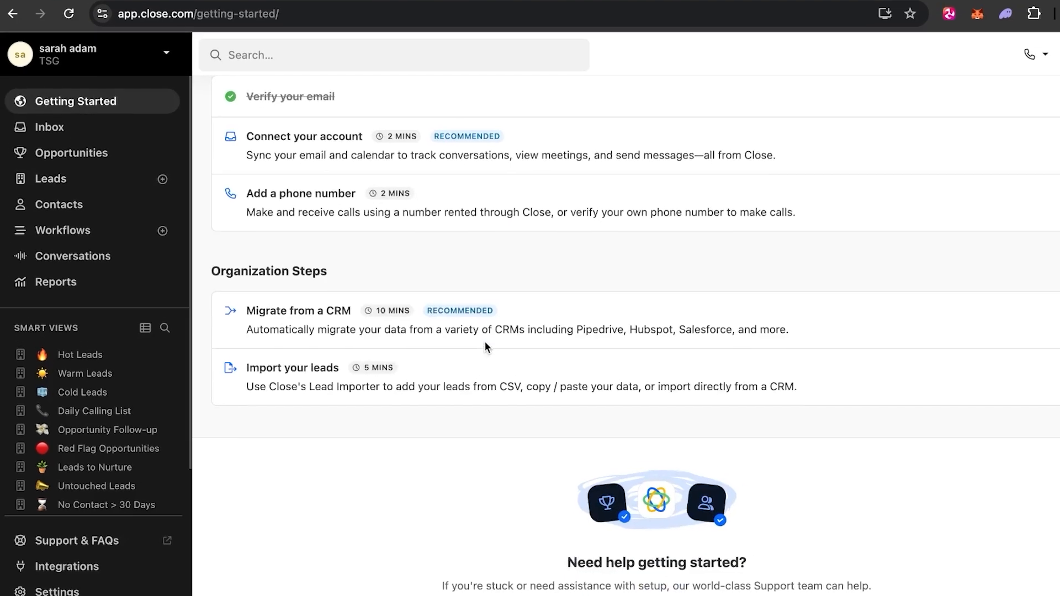
pyautogui.scroll(1, 513, 333)
pyautogui.scroll(4, 462, 362)
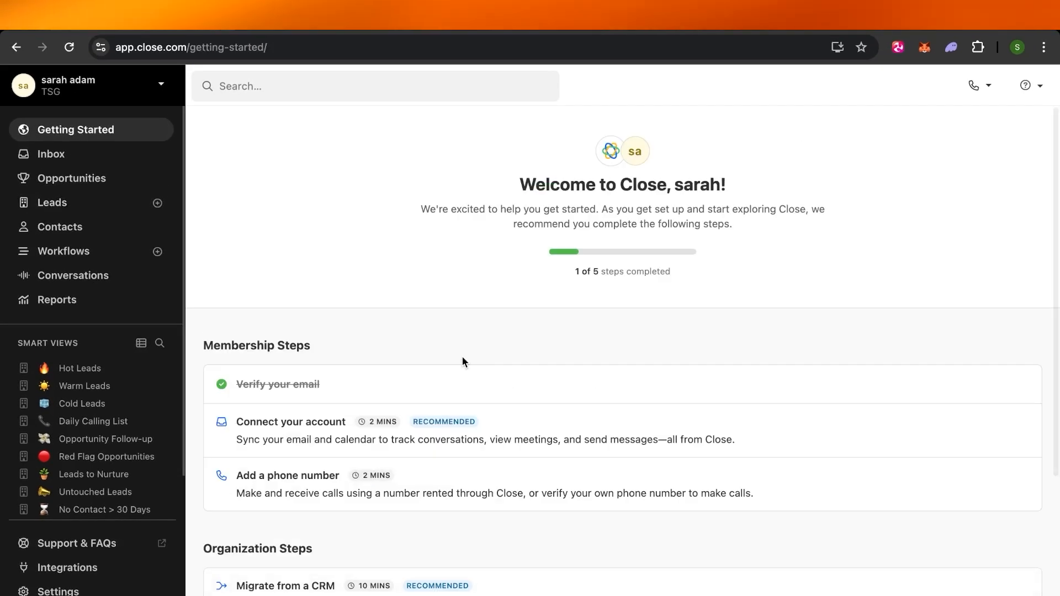